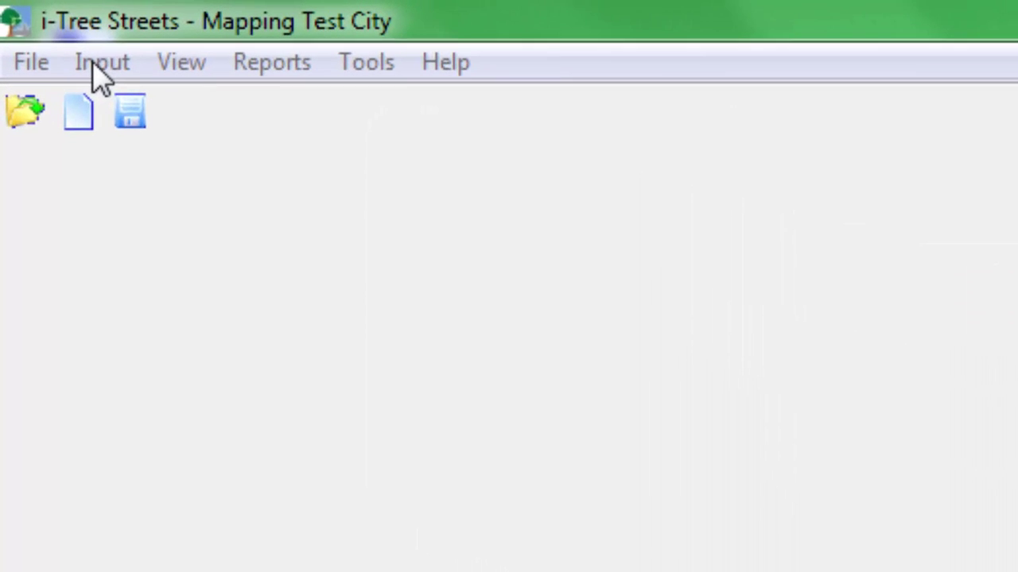
left_click(32, 20)
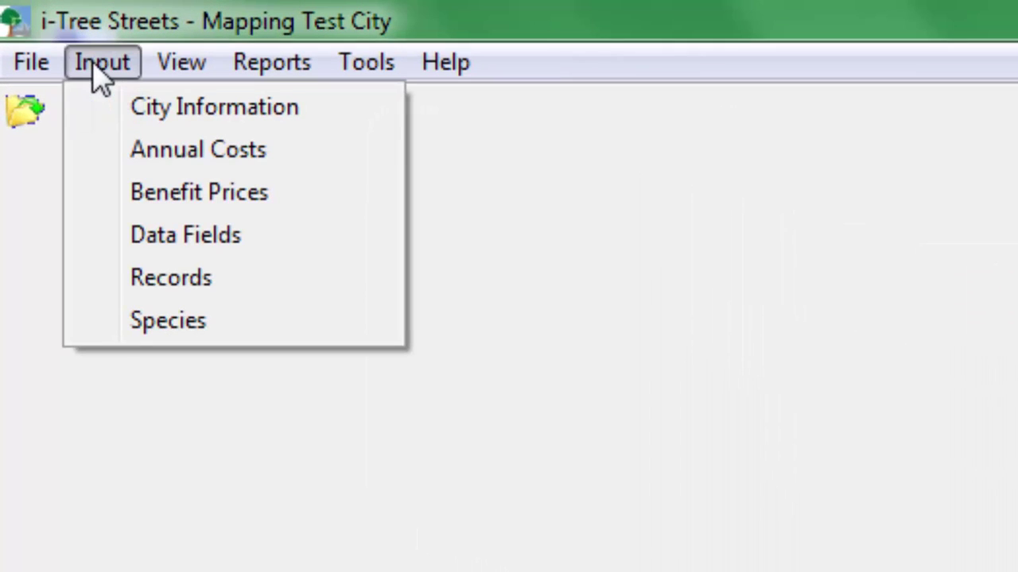
left_click(160, 270)
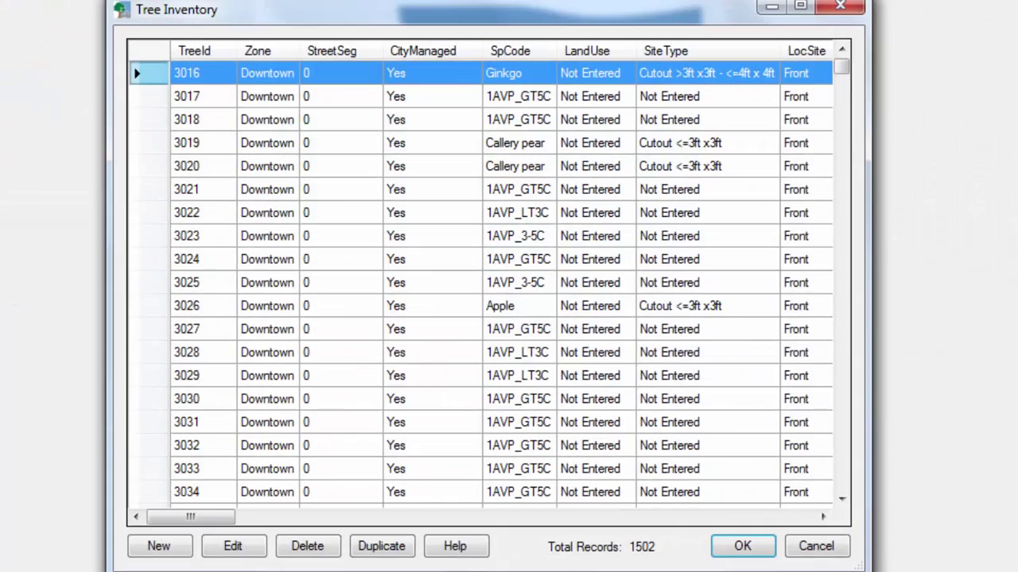
left_click_drag(191, 518, 386, 544)
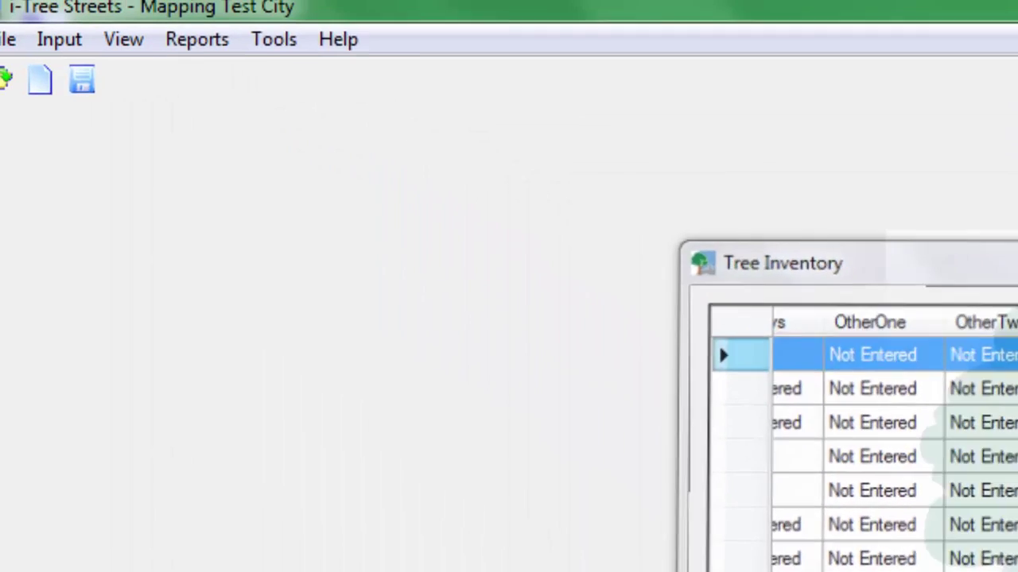
Close the inventory records and export the inventory data to ExampleExportData.csv on the Desktop
key("Return")
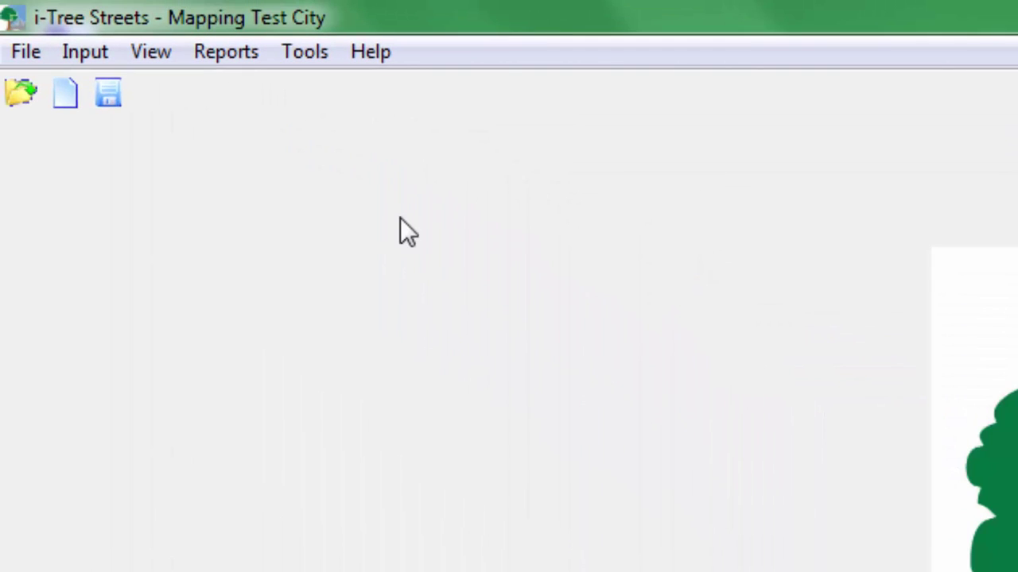
left_click(19, 48)
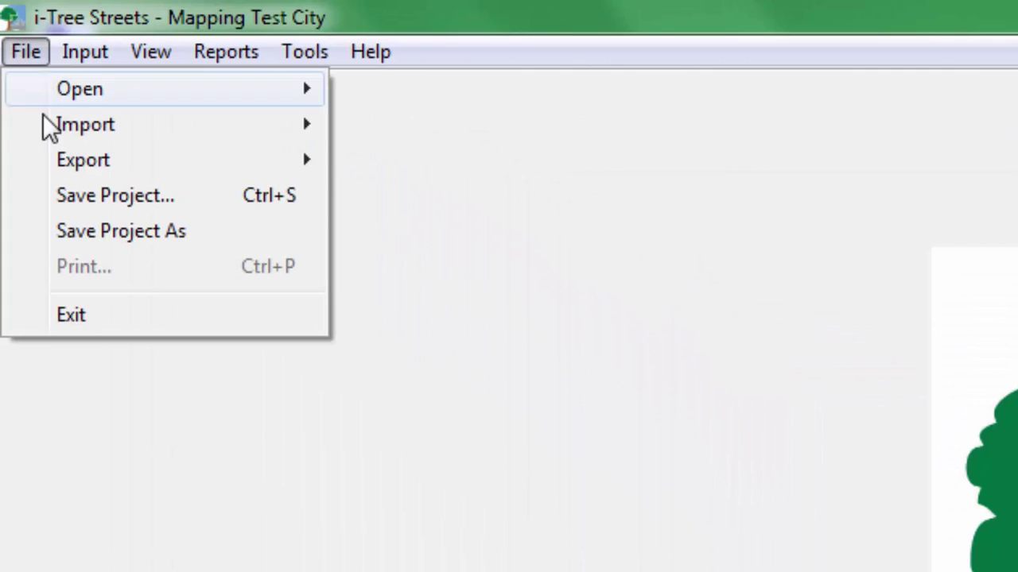
mouse_move(68, 164)
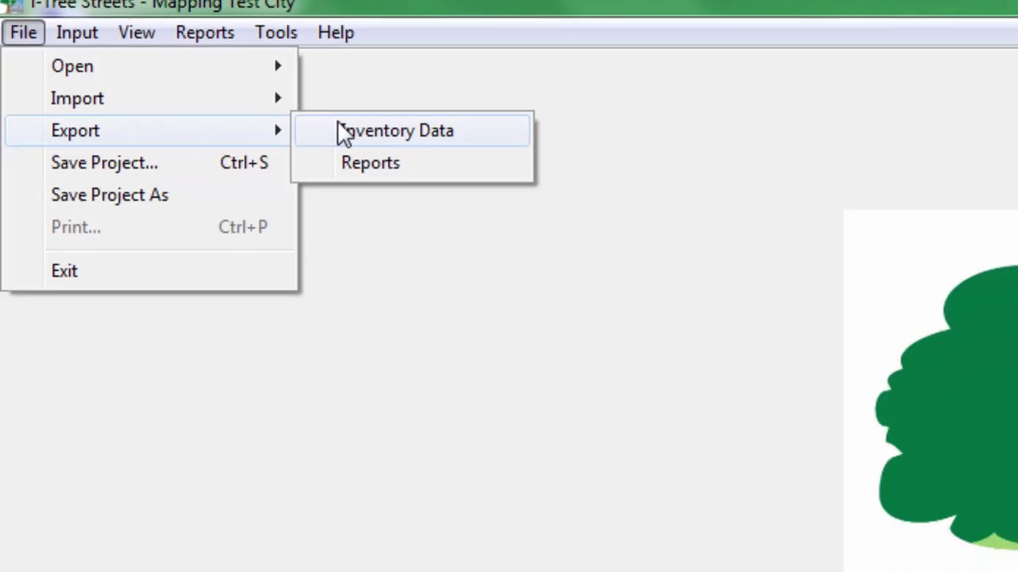
left_click(342, 132)
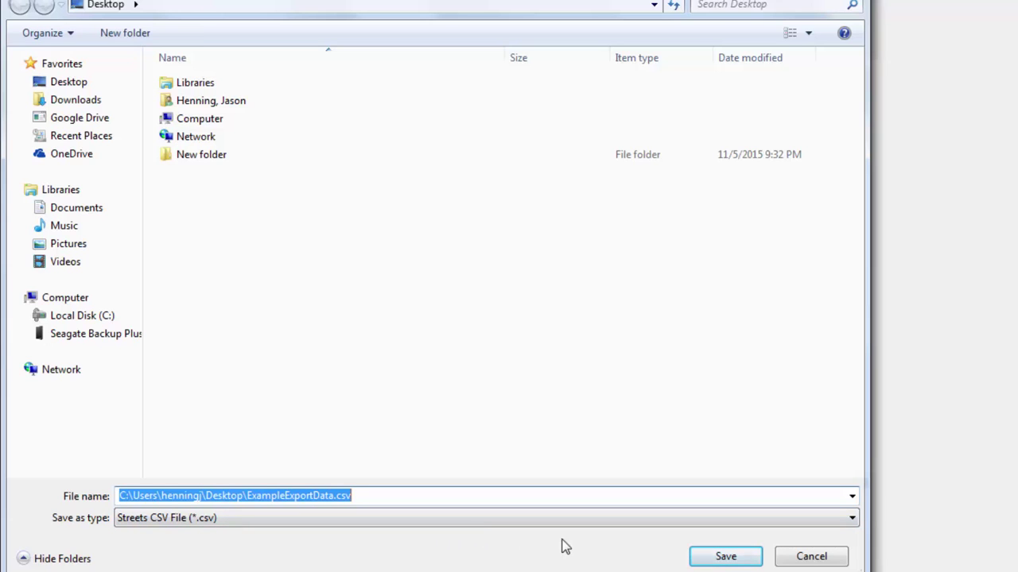
left_click(701, 559)
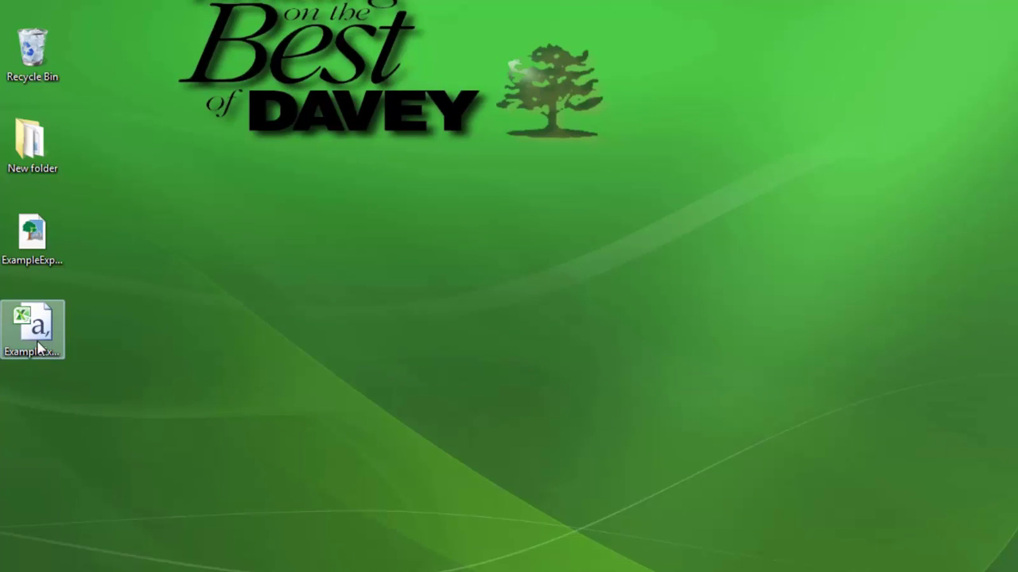
Open ExampleExportData.csv from the desktop in Excel
left_click(38, 348)
double_click(38, 347)
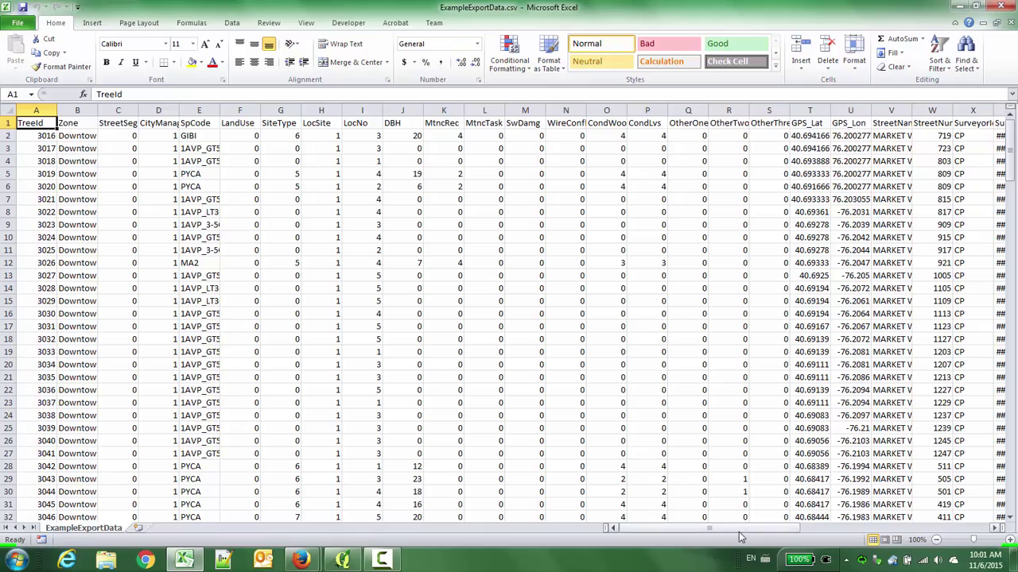
Autofit the GPS_Lat and GPS_Lon columns T and U to show their values
left_click_drag(741, 530, 752, 530)
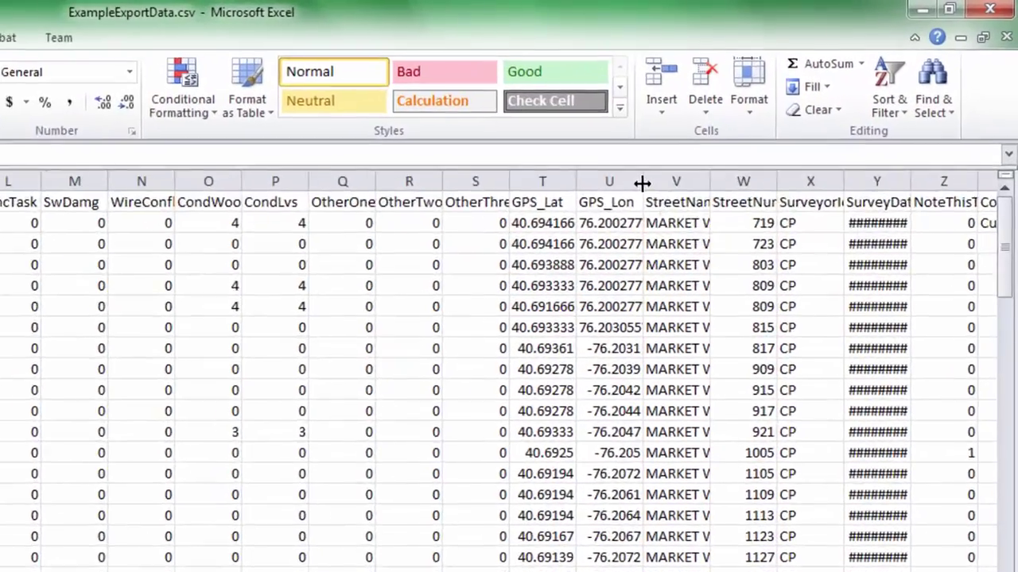
double_click(642, 183)
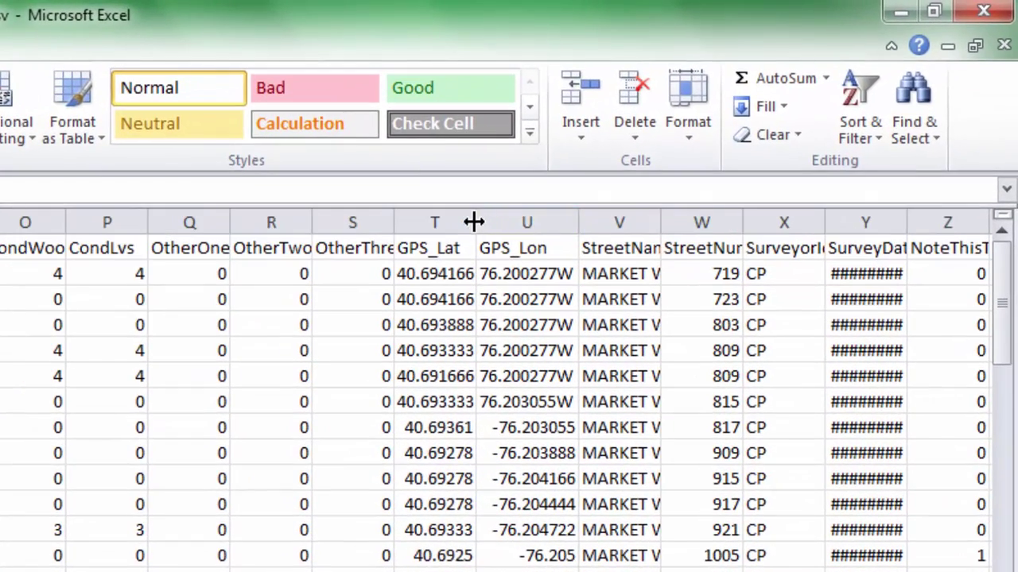
double_click(576, 182)
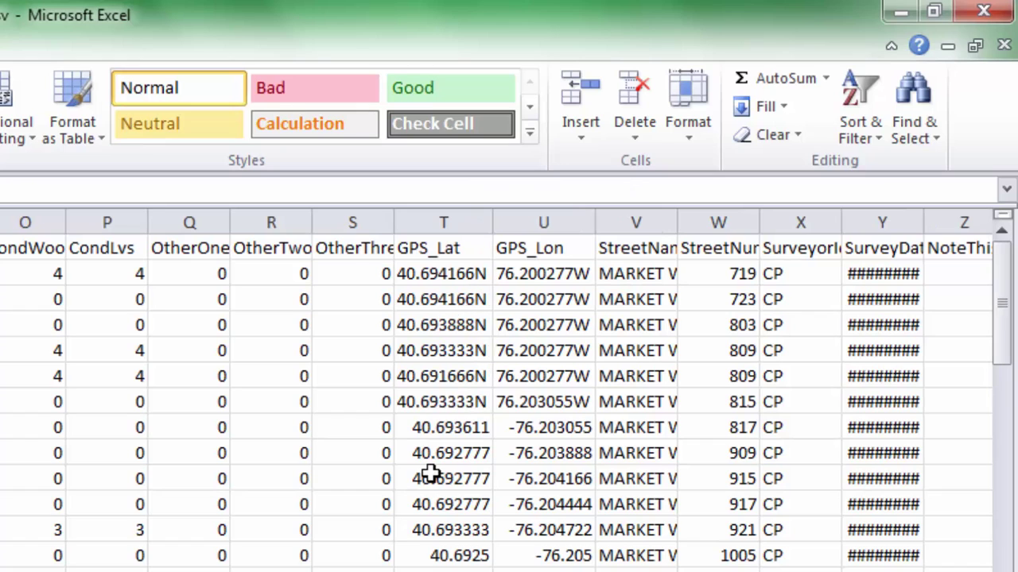
Remove every N from the GPS_Lat column T, replacing it with nothing
left_click(443, 222)
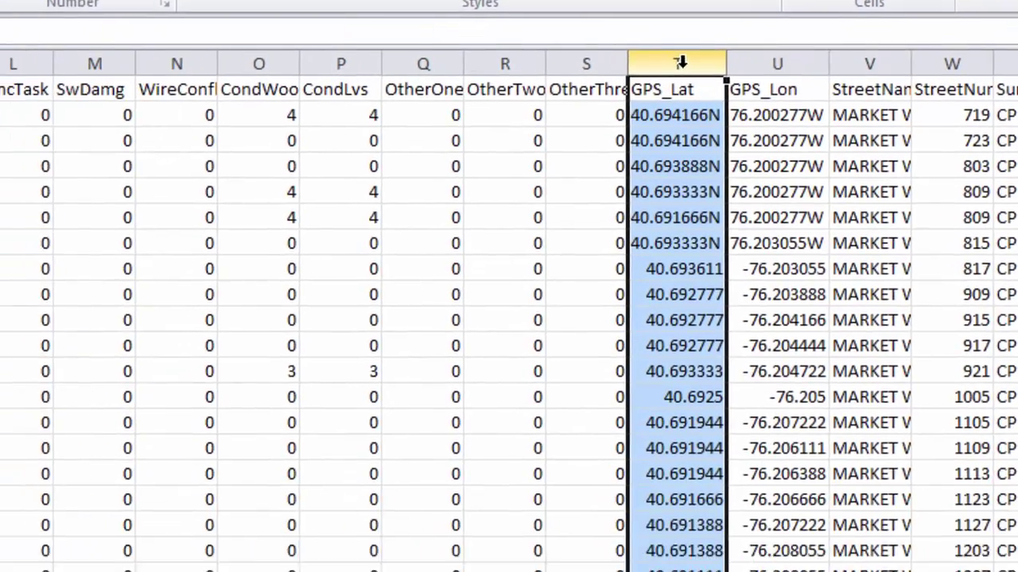
key("ctrl+h")
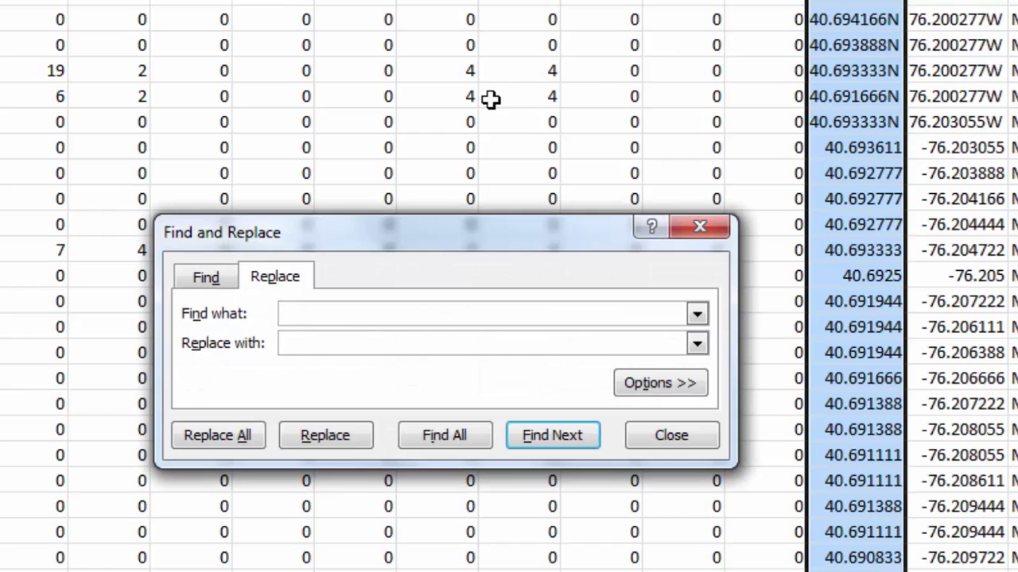
type("N")
key("Tab")
left_click(230, 436)
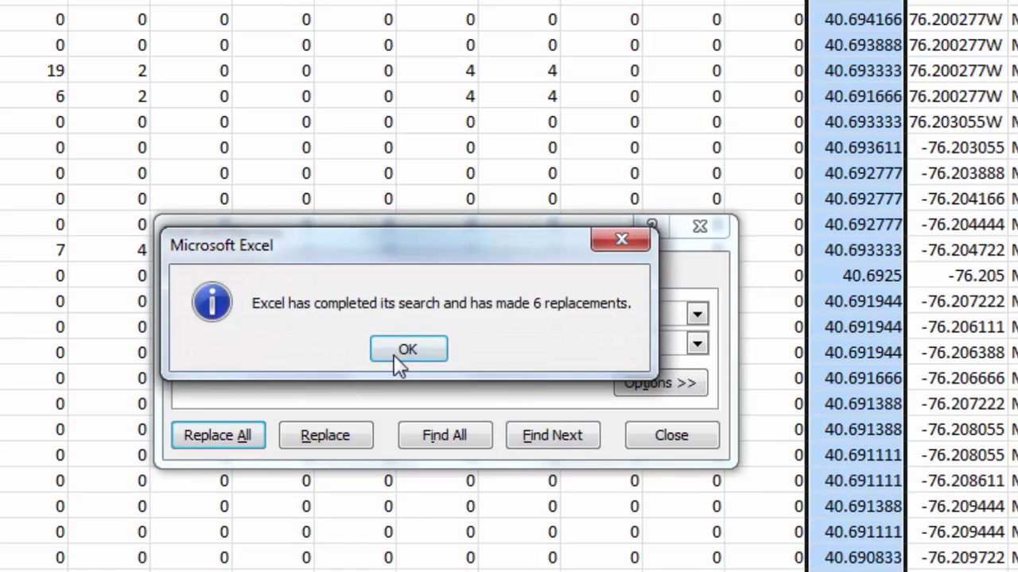
left_click(409, 354)
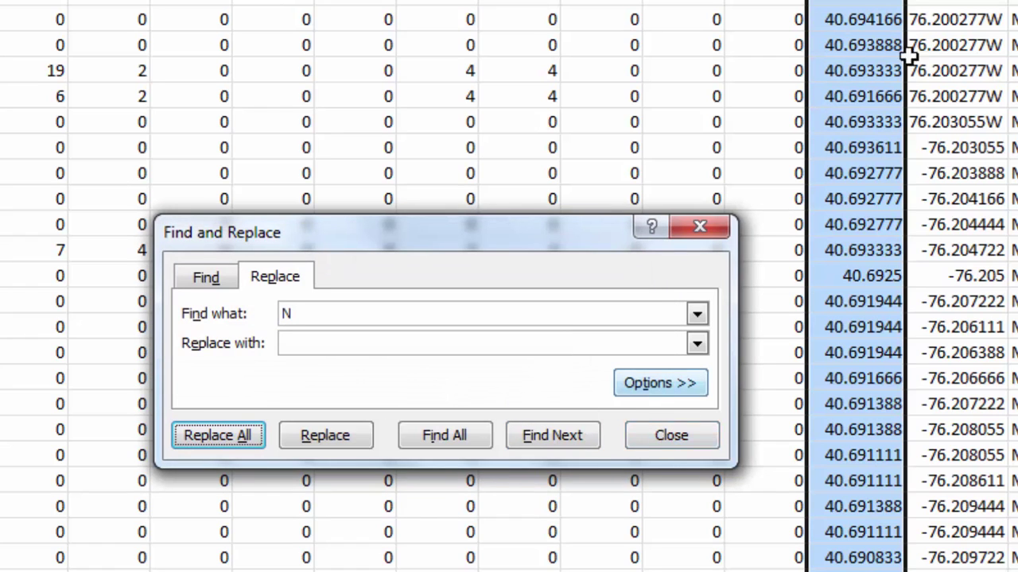
Remove every W from the GPS_Lon column U and close Find and Replace
left_click(959, 2)
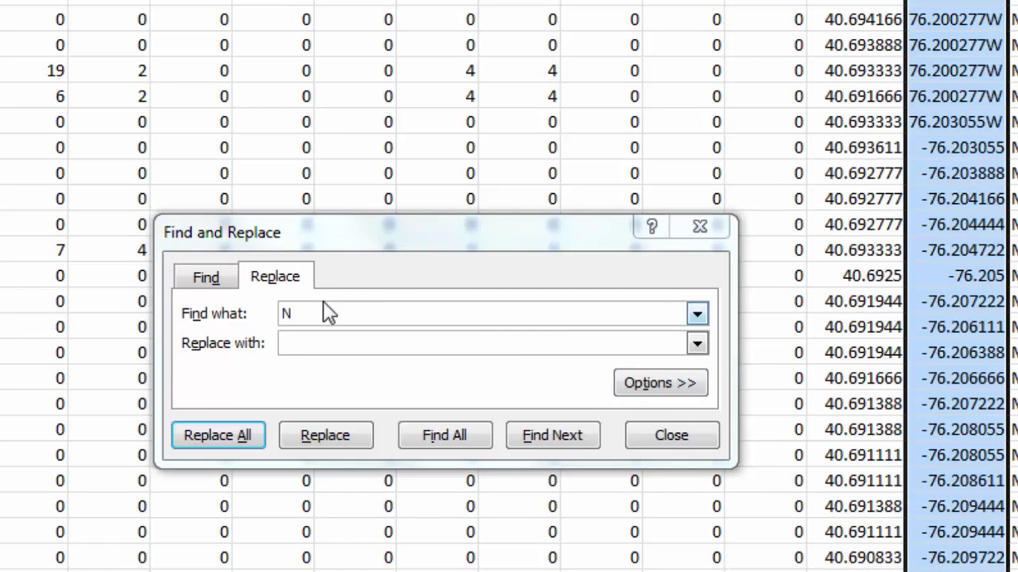
left_click_drag(315, 311, 224, 314)
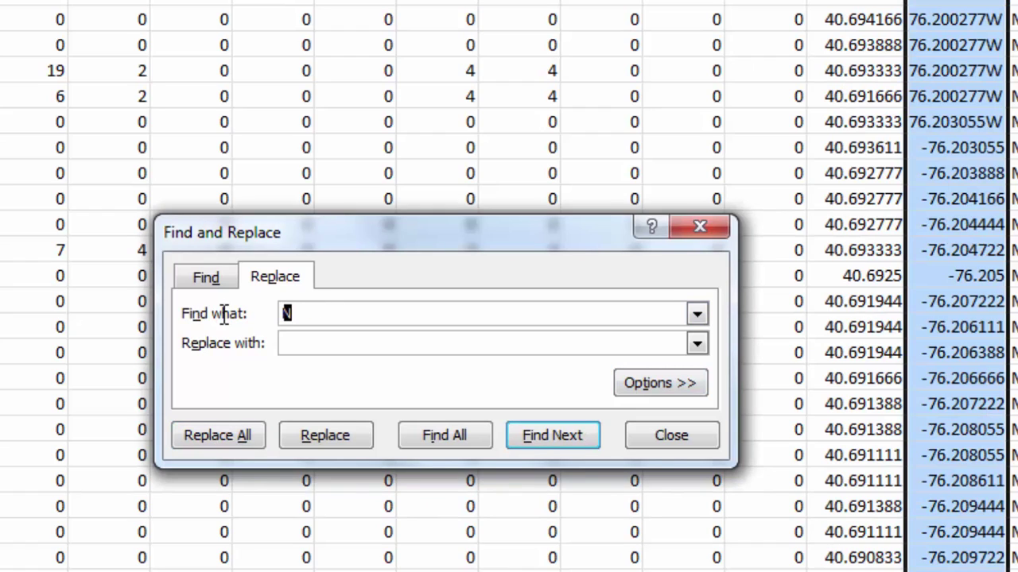
type("W")
left_click(226, 440)
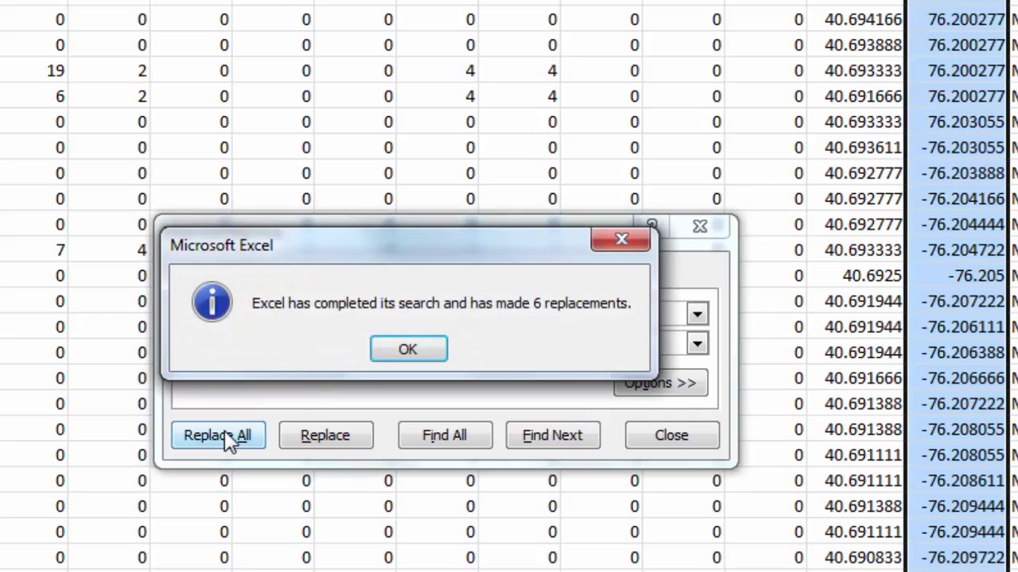
left_click(385, 354)
left_click(663, 437)
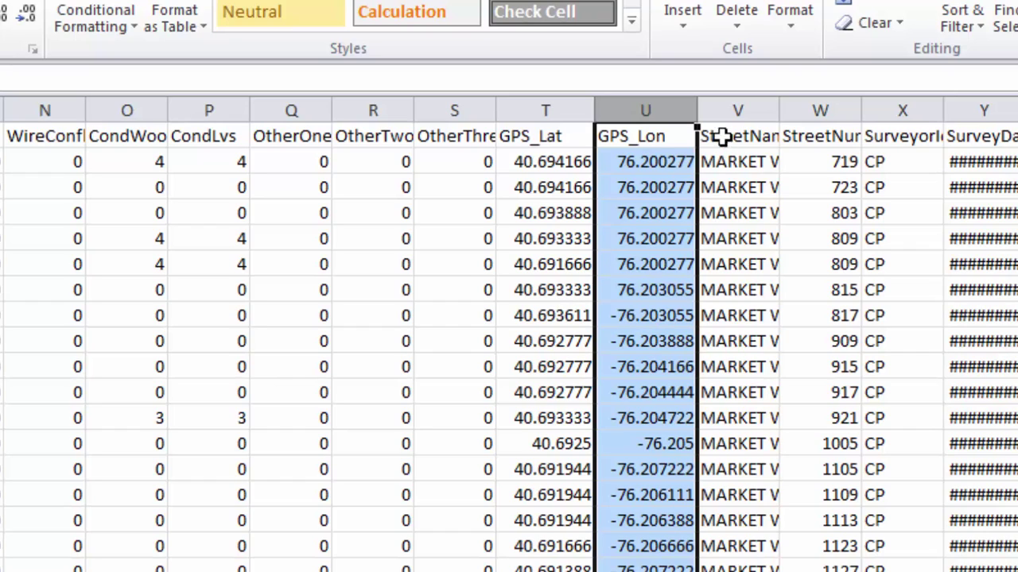
Insert an empty column V before StreetName and select cell V2
left_click(717, 110)
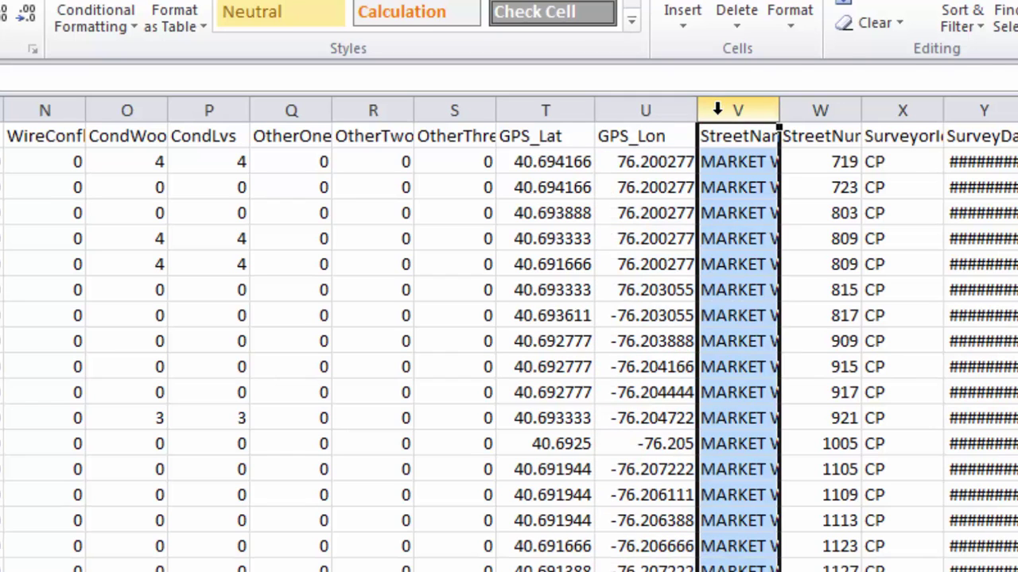
right_click(717, 110)
left_click(767, 284)
left_click(727, 164)
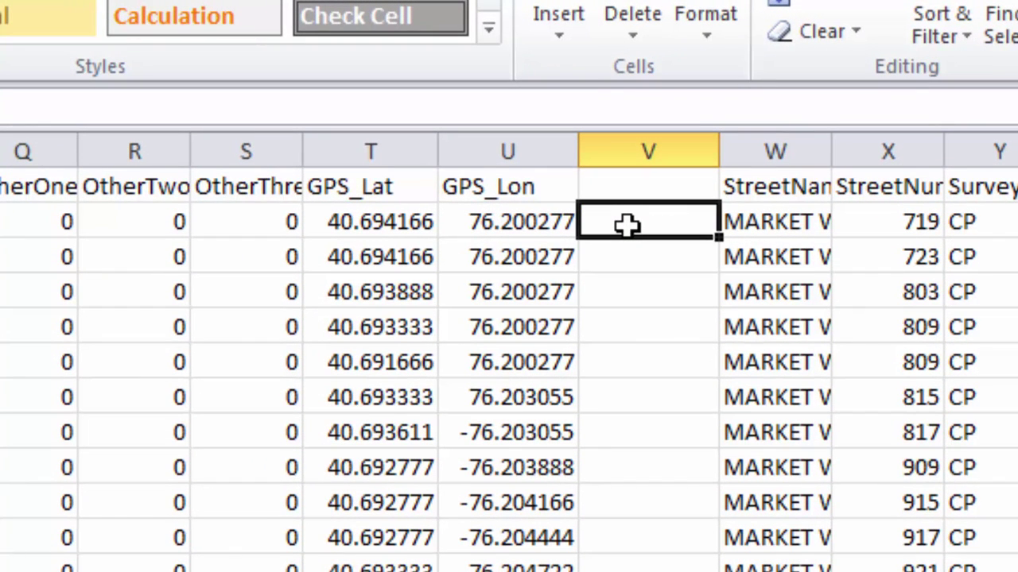
Enter =IF(U2>0,U2*-1,U2) in V2 and fill it down the whole column V
type("=")
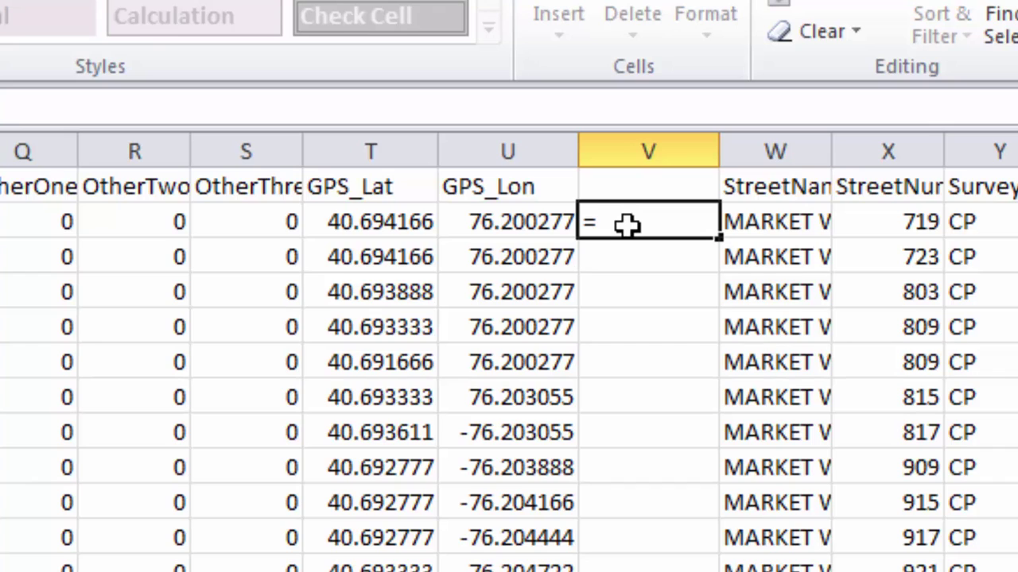
type("if(")
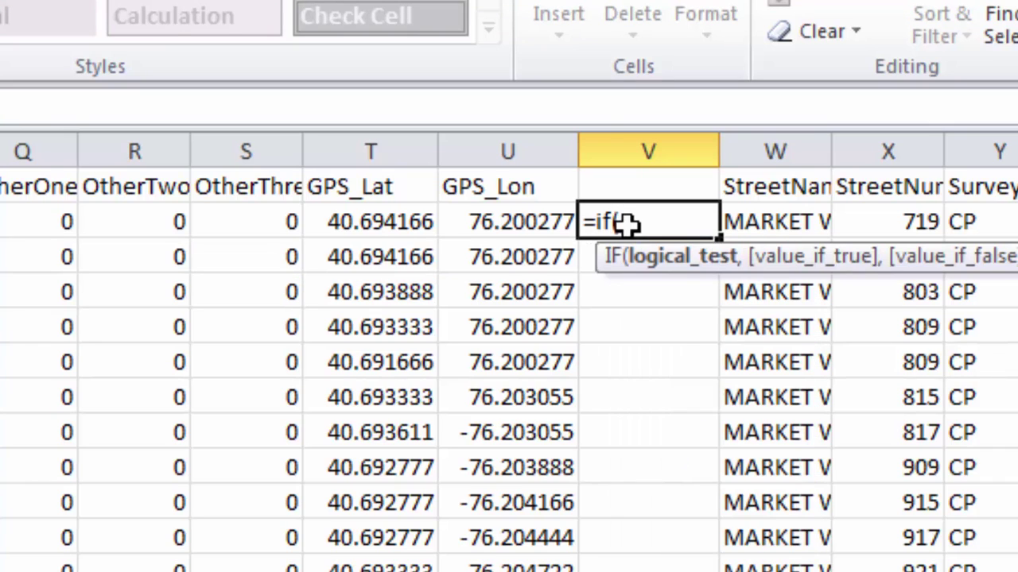
left_click(506, 219)
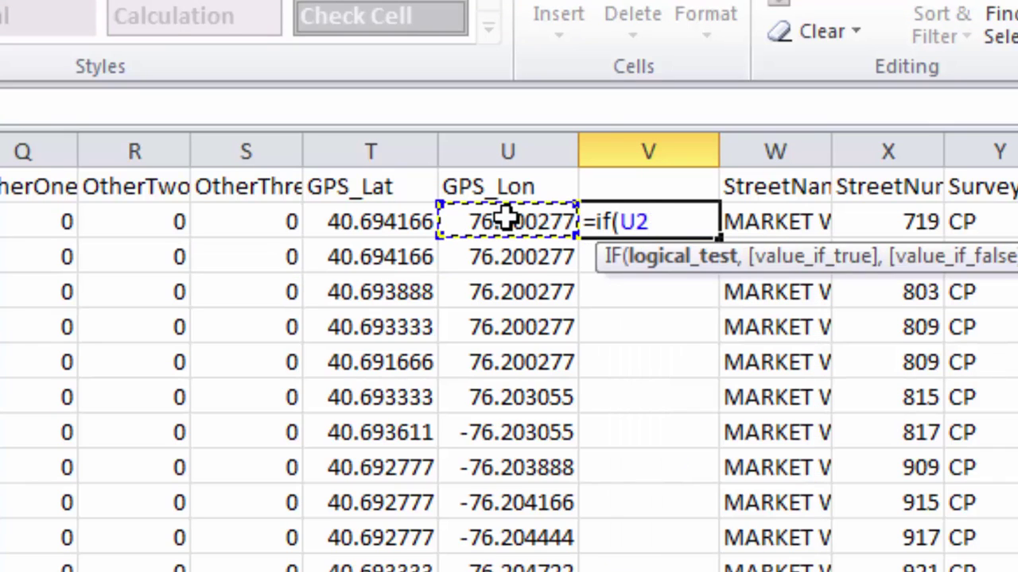
type(">0")
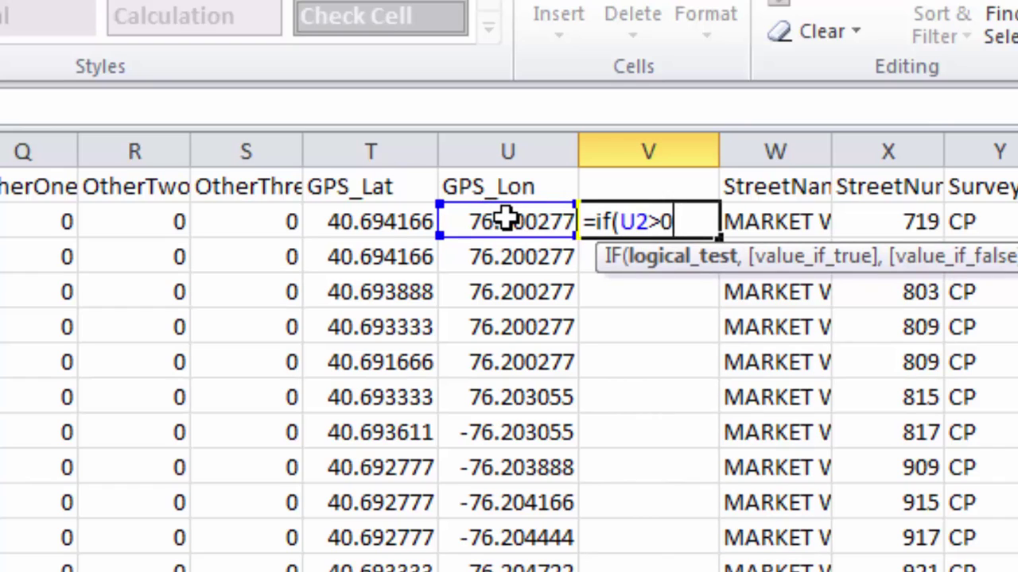
type(",")
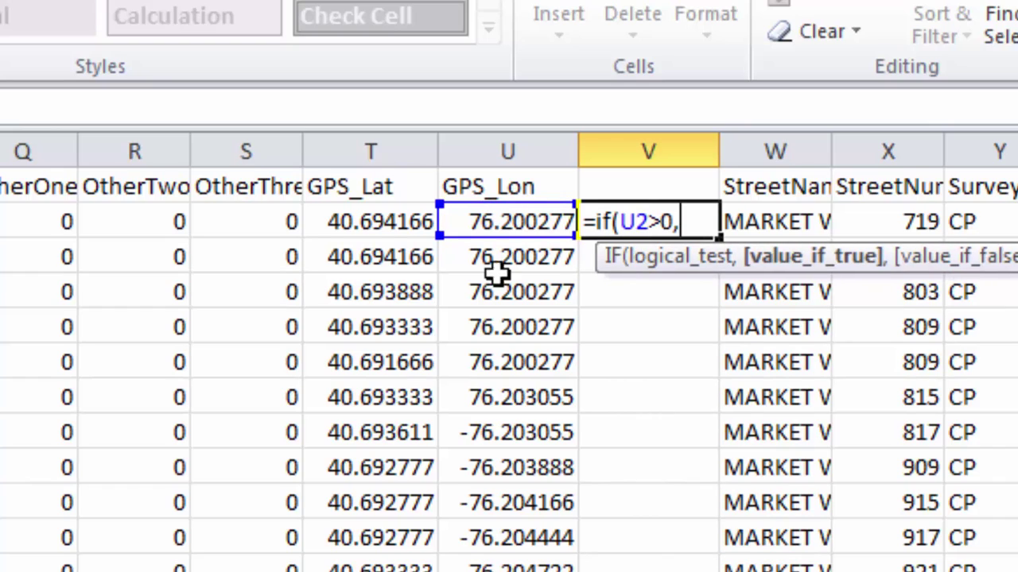
left_click(491, 220)
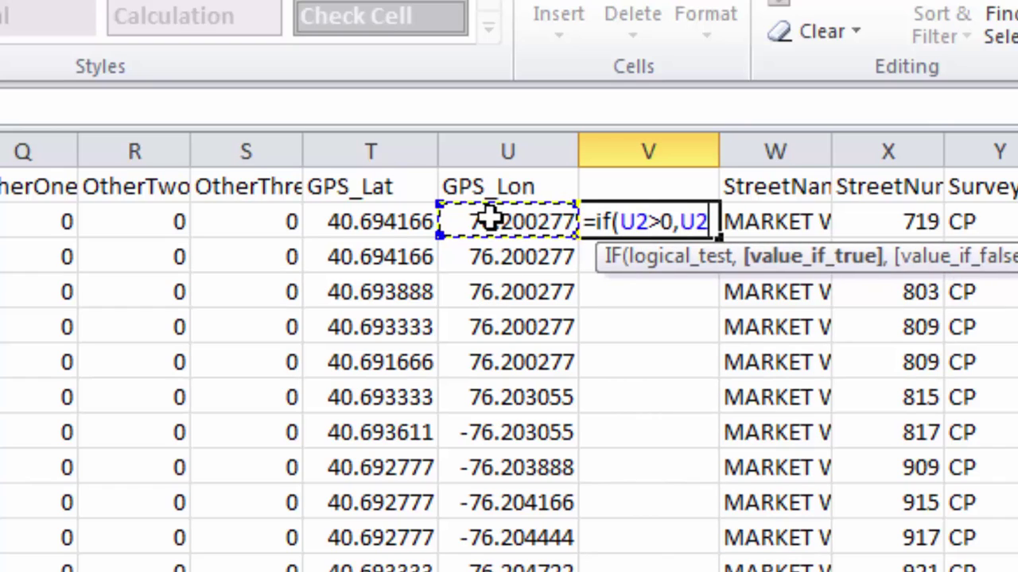
type("*")
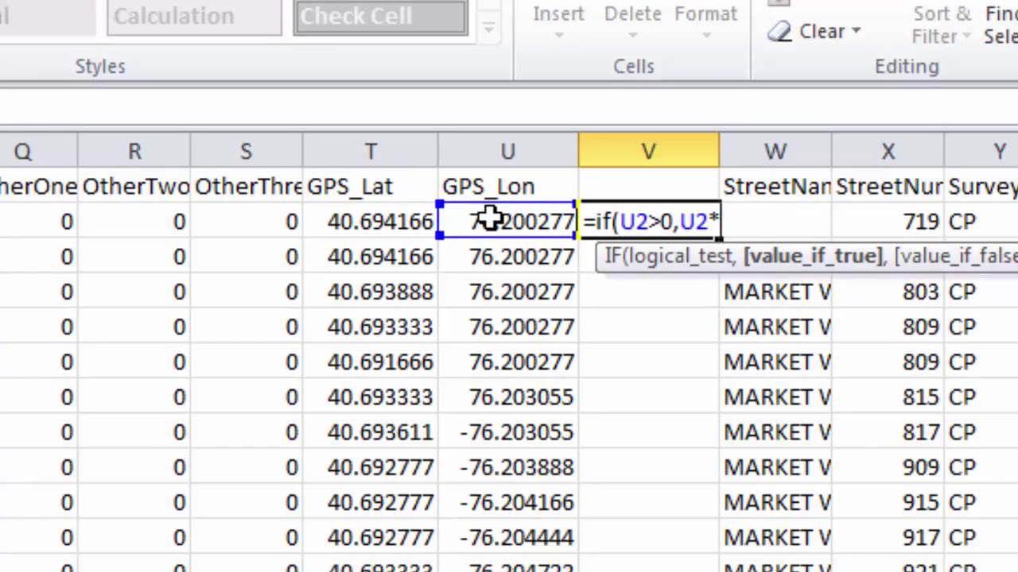
type("-1,")
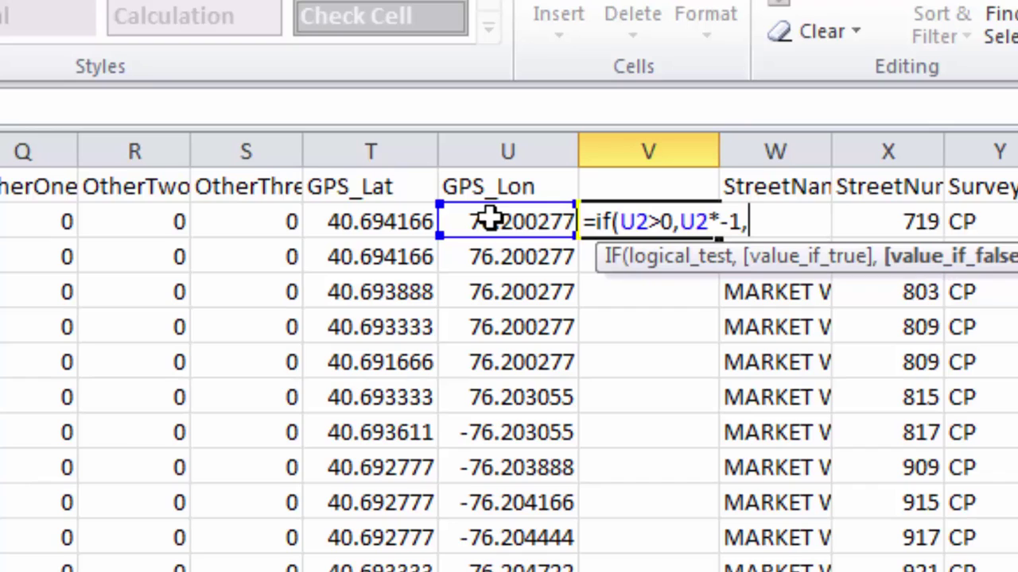
left_click(491, 220)
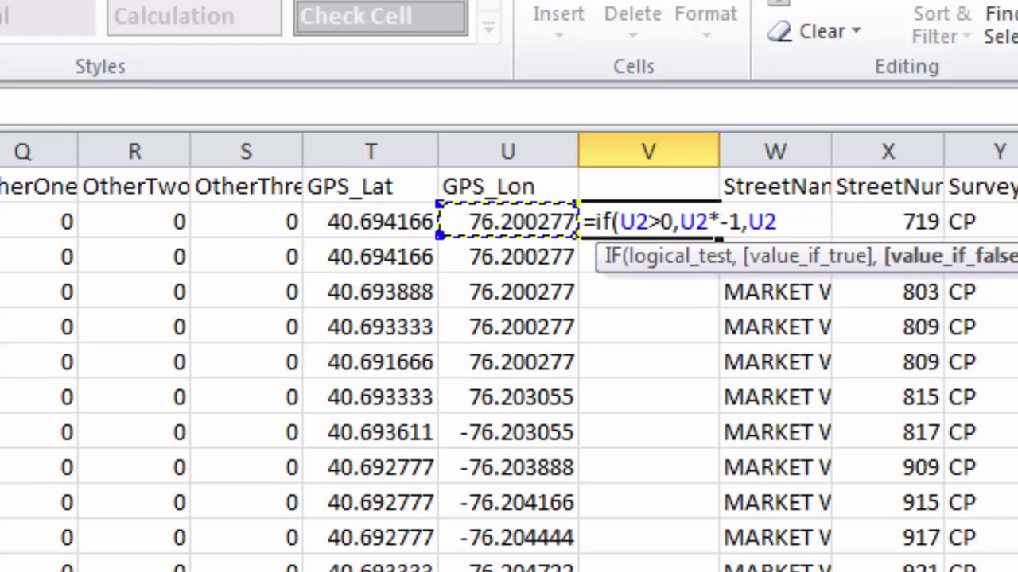
type(")")
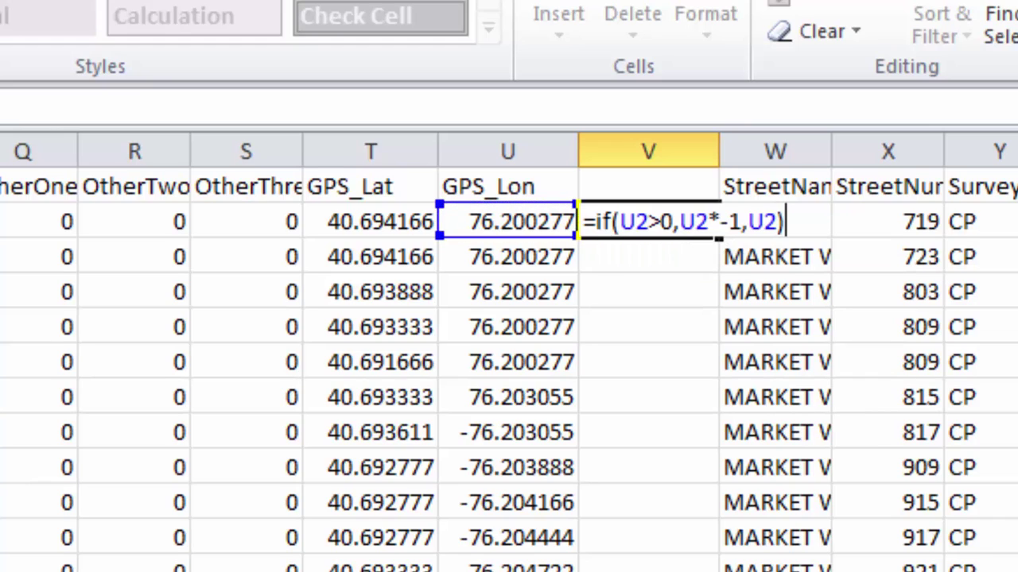
key("Return")
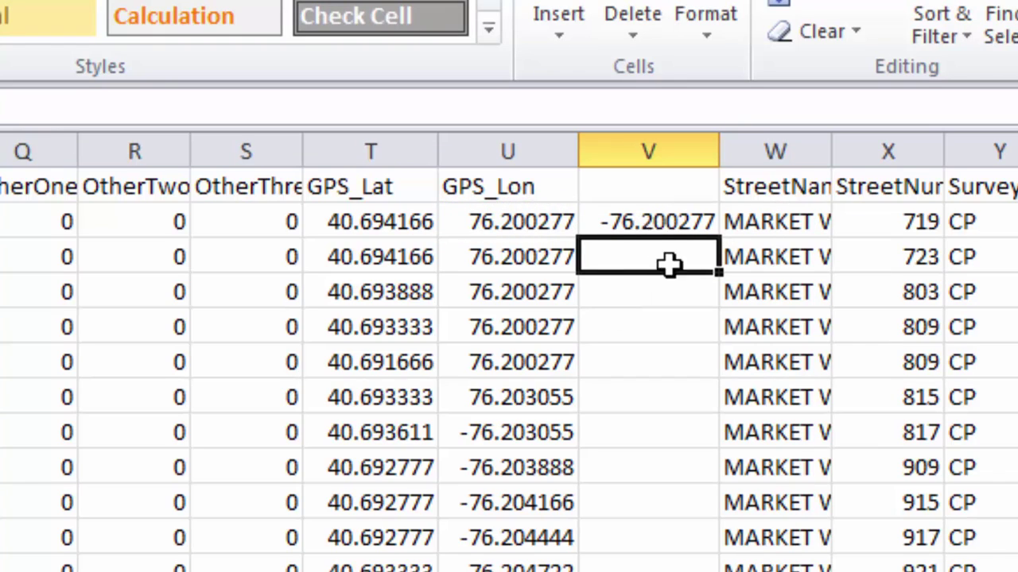
left_click(675, 222)
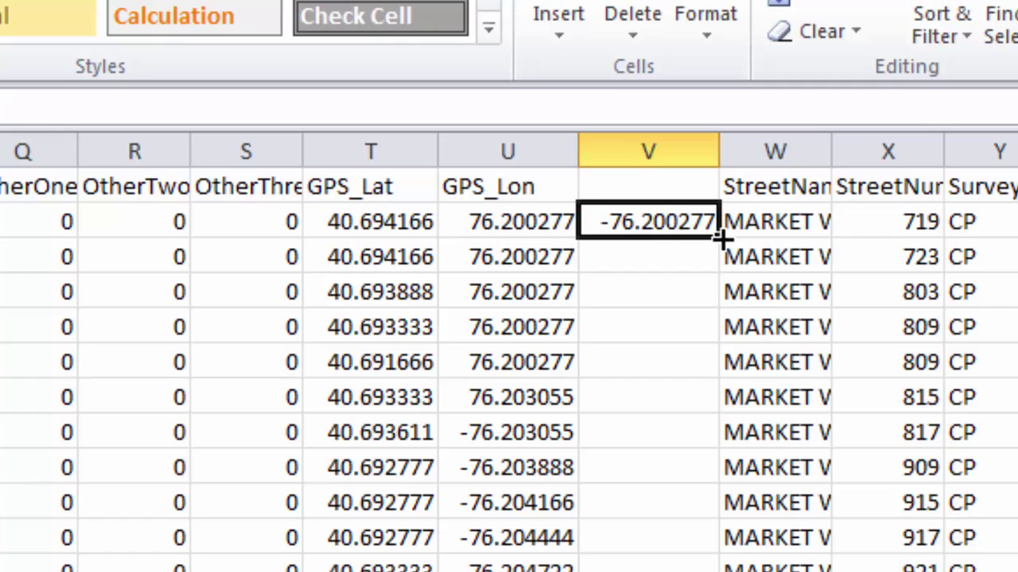
double_click(718, 239)
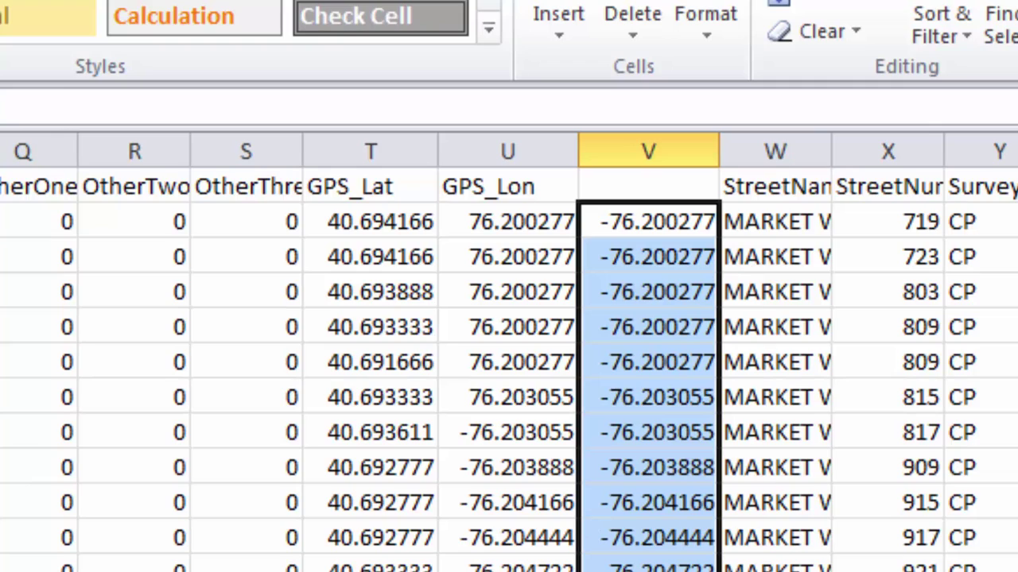
Paste column V's negative longitudes as values into GPS_Lon starting at U2
key("ctrl+c")
left_click(517, 222)
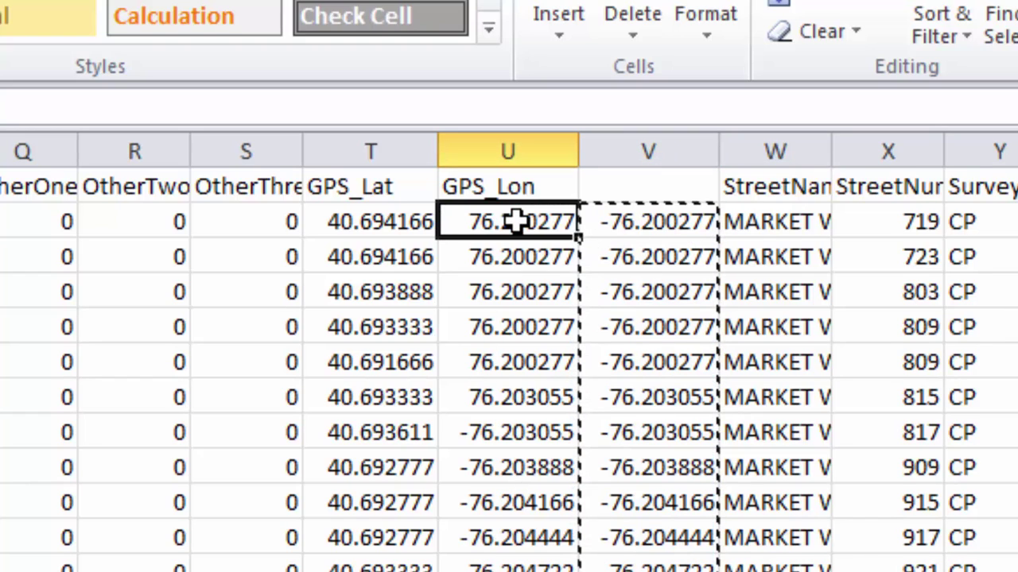
right_click(516, 221)
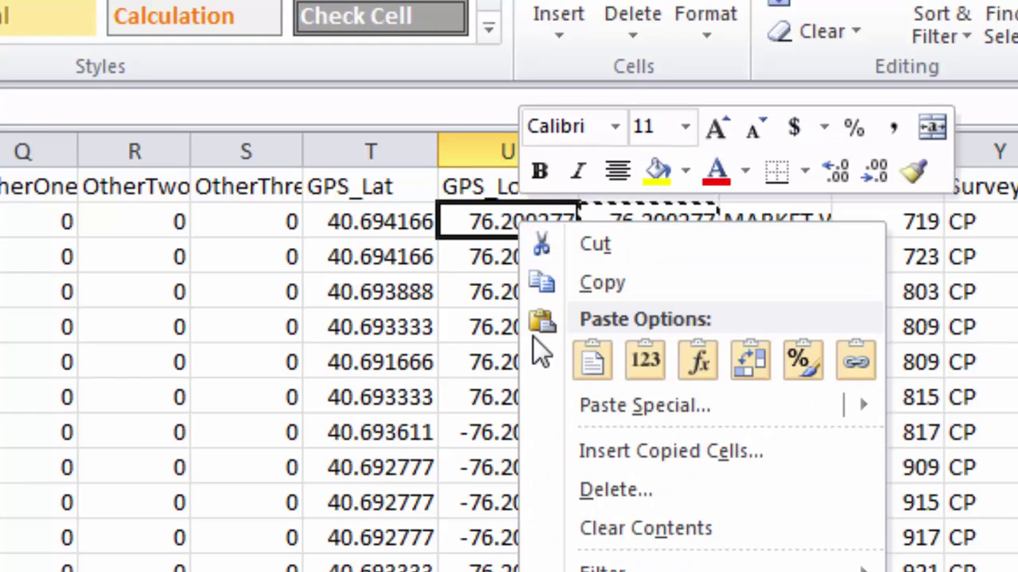
left_click(645, 359)
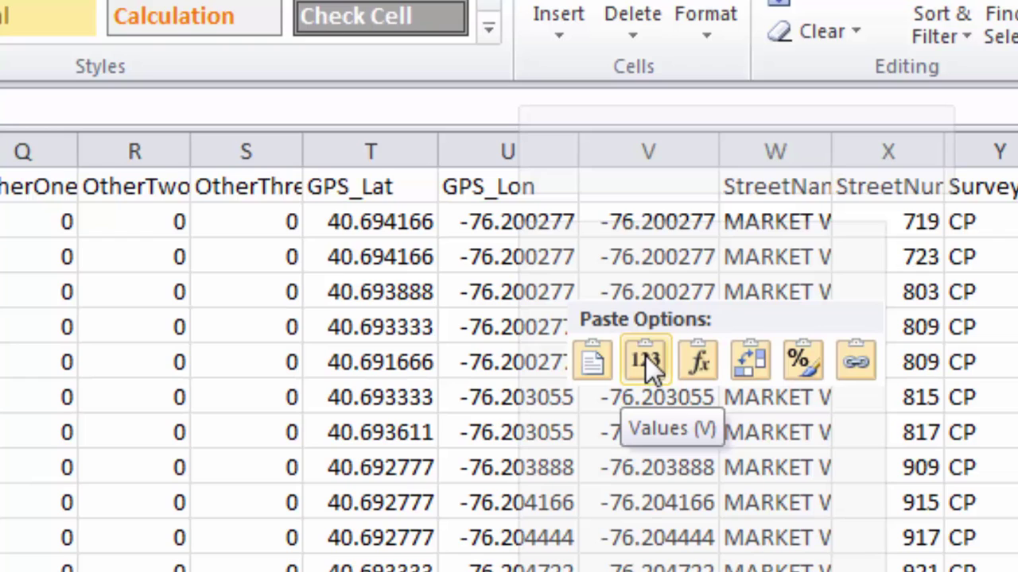
left_click(645, 359)
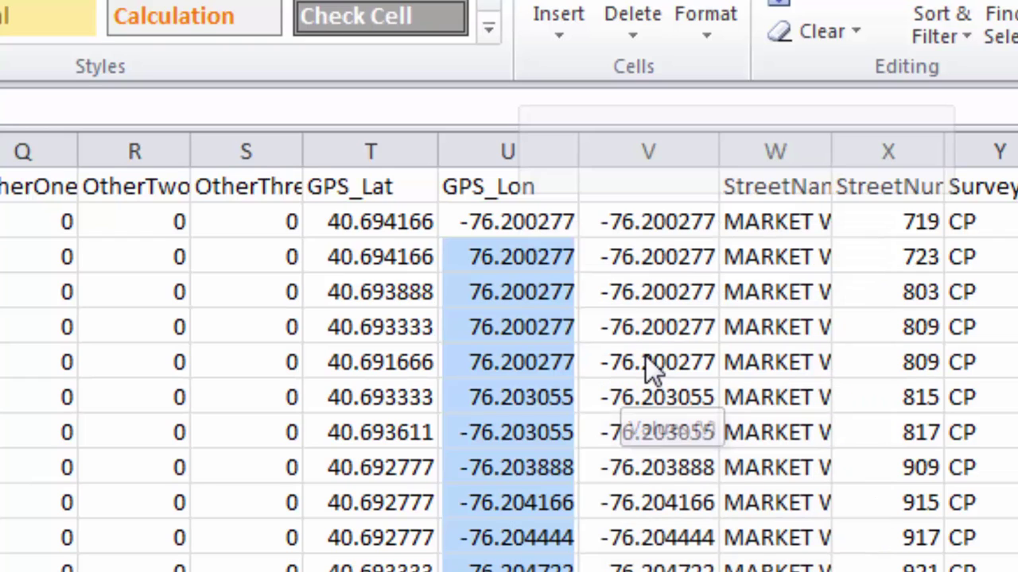
Delete the helper column V
left_click(651, 222)
left_click(636, 132)
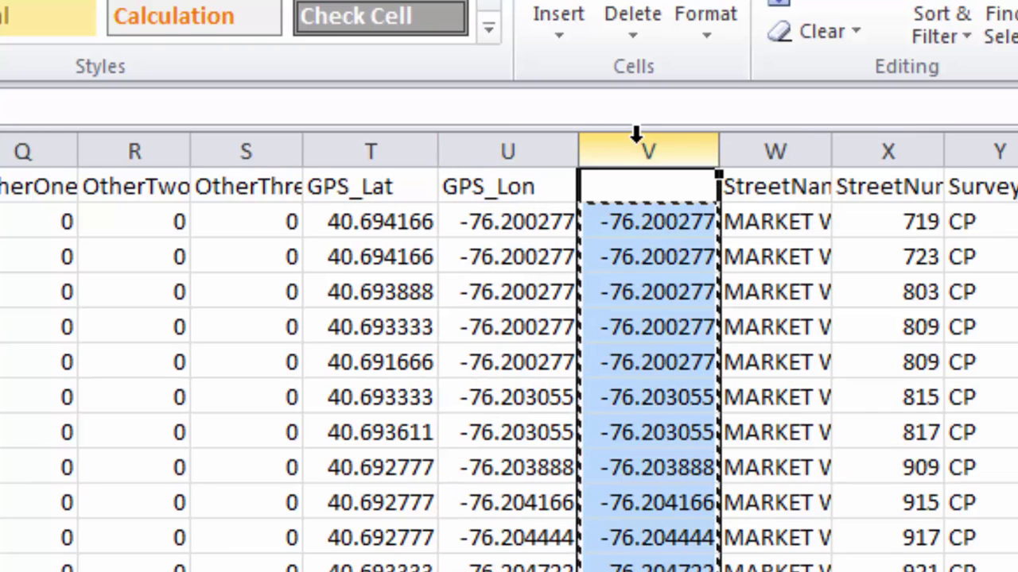
right_click(637, 143)
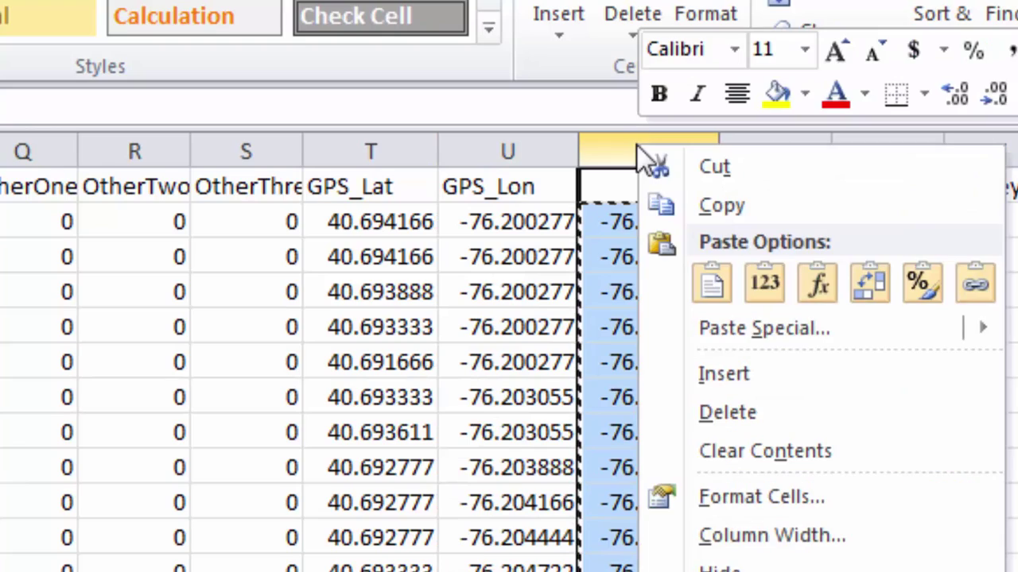
left_click(712, 413)
left_click(188, 465)
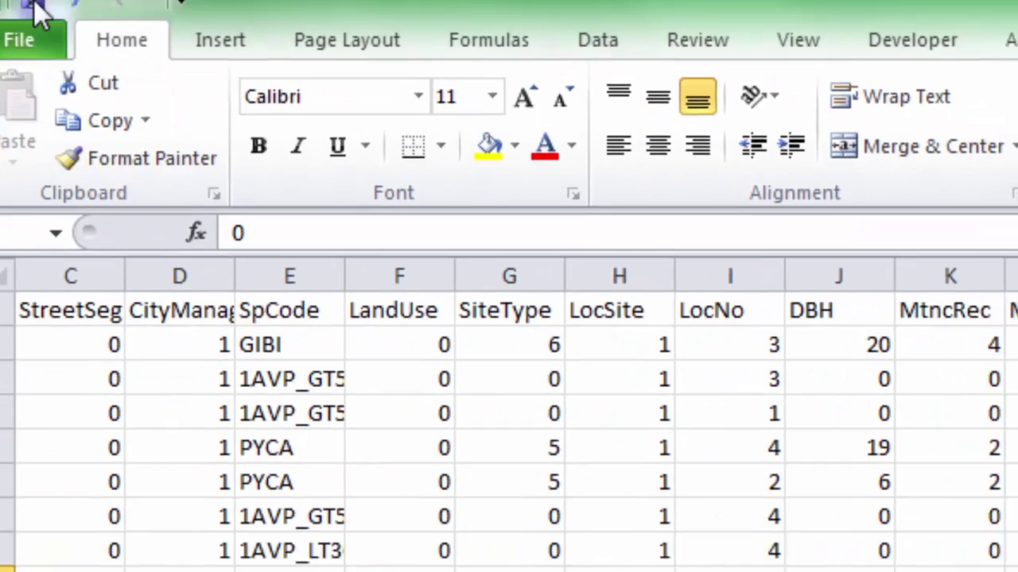
Save the workbook in CSV format and close Excel
left_click(34, 6)
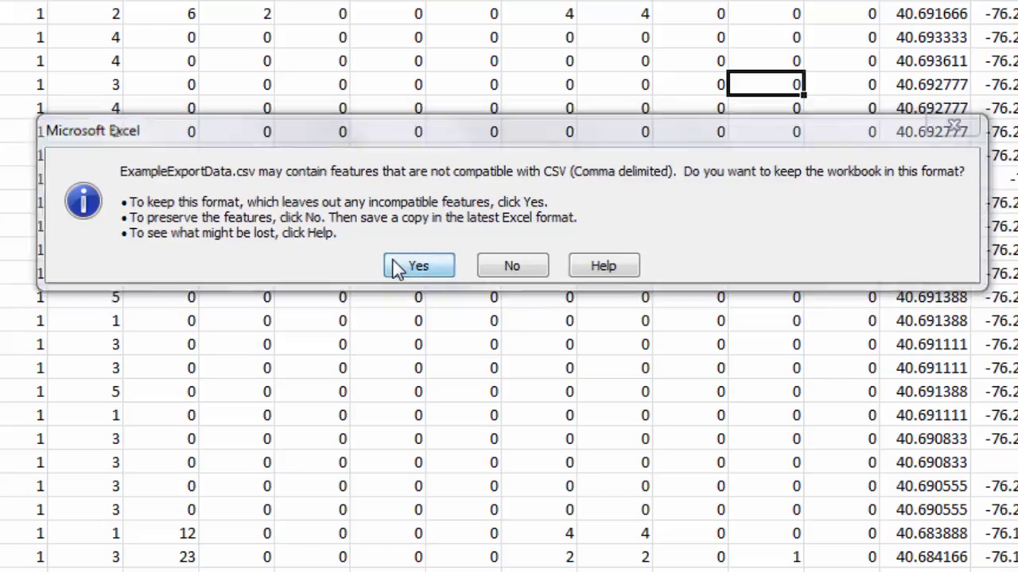
left_click(417, 267)
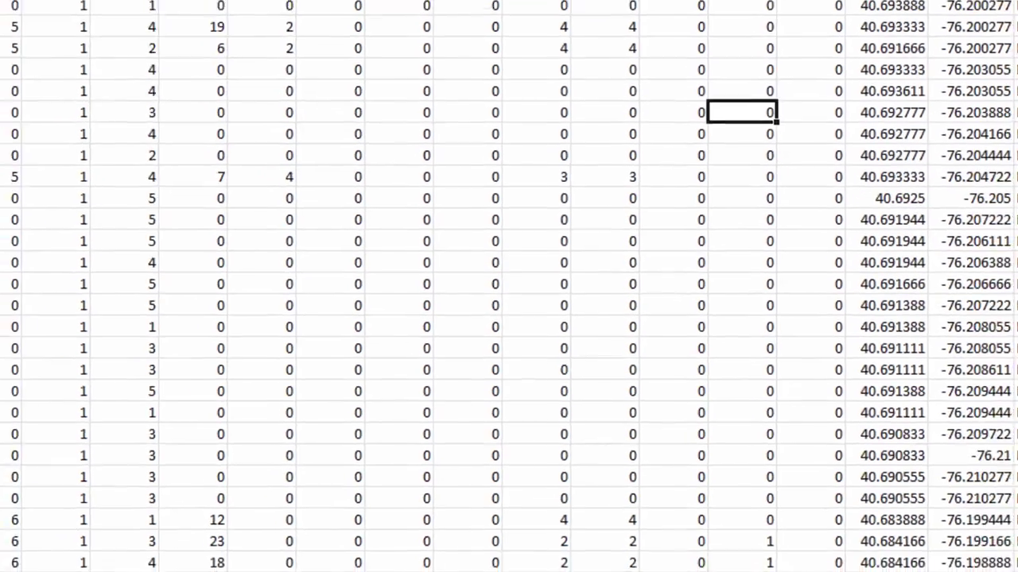
key("alt+F4")
Load ExampleExportData.csv into QGIS's Add Delimited Text Layer dialog
key("n")
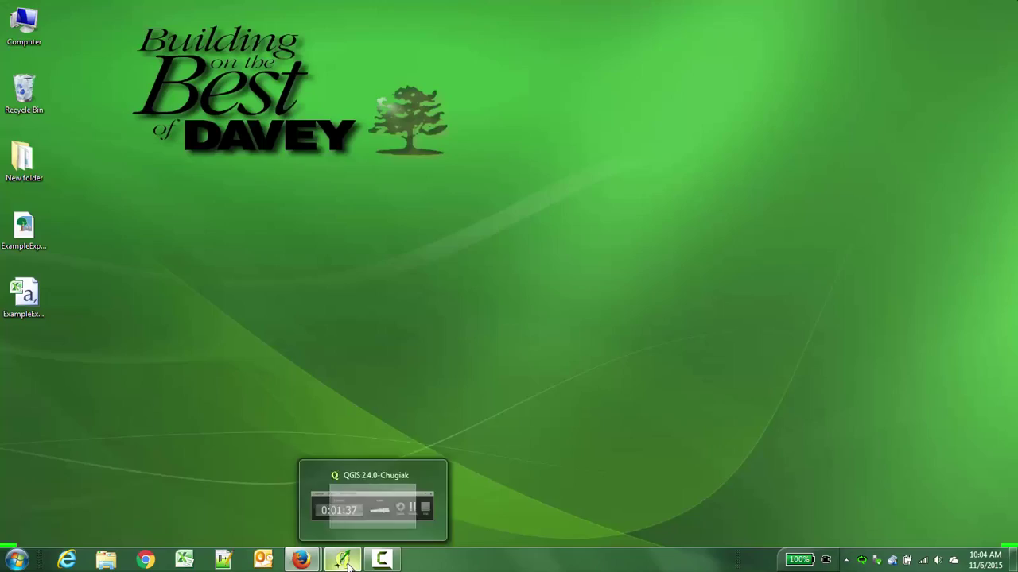
left_click(347, 563)
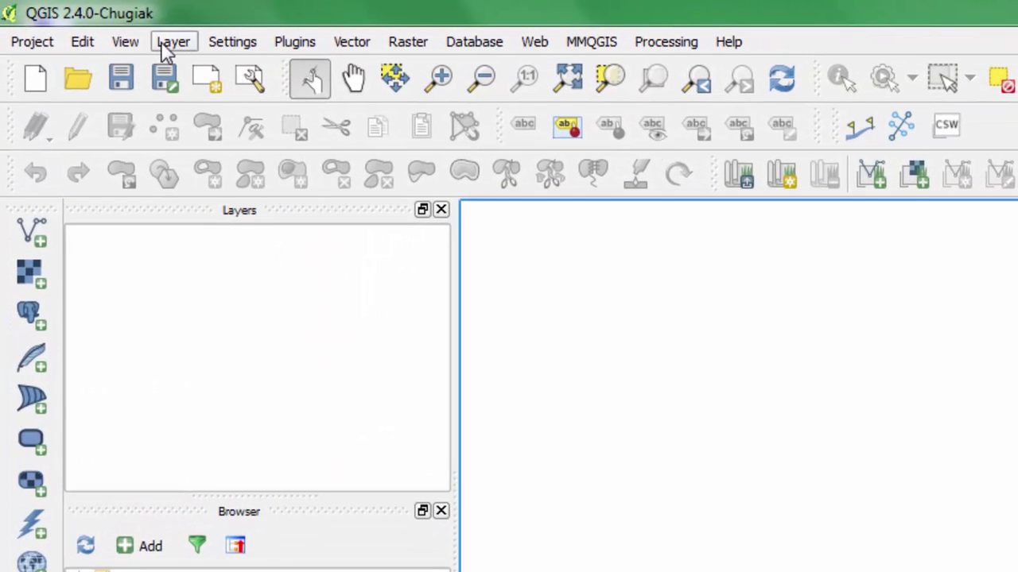
left_click(167, 46)
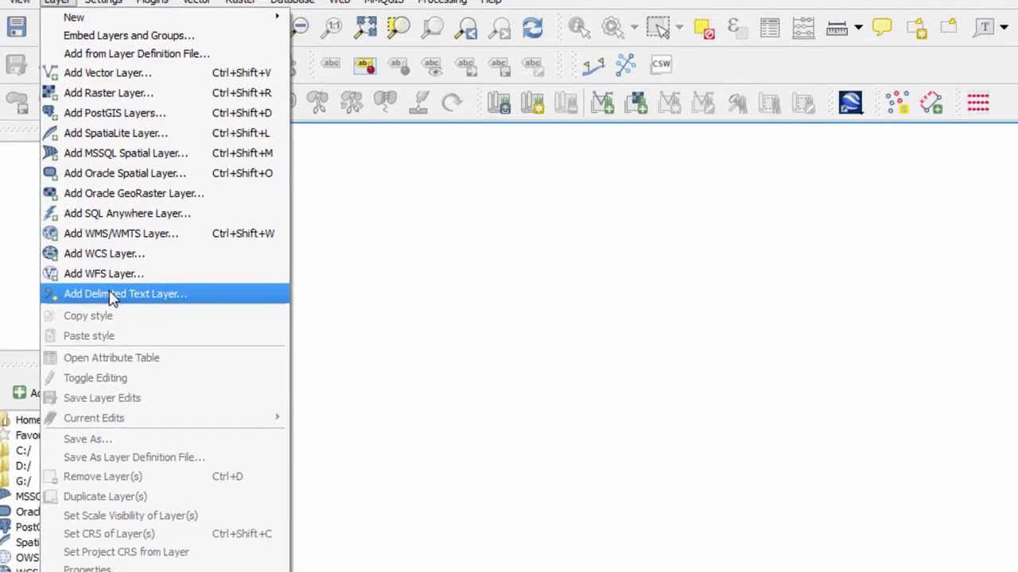
left_click(111, 294)
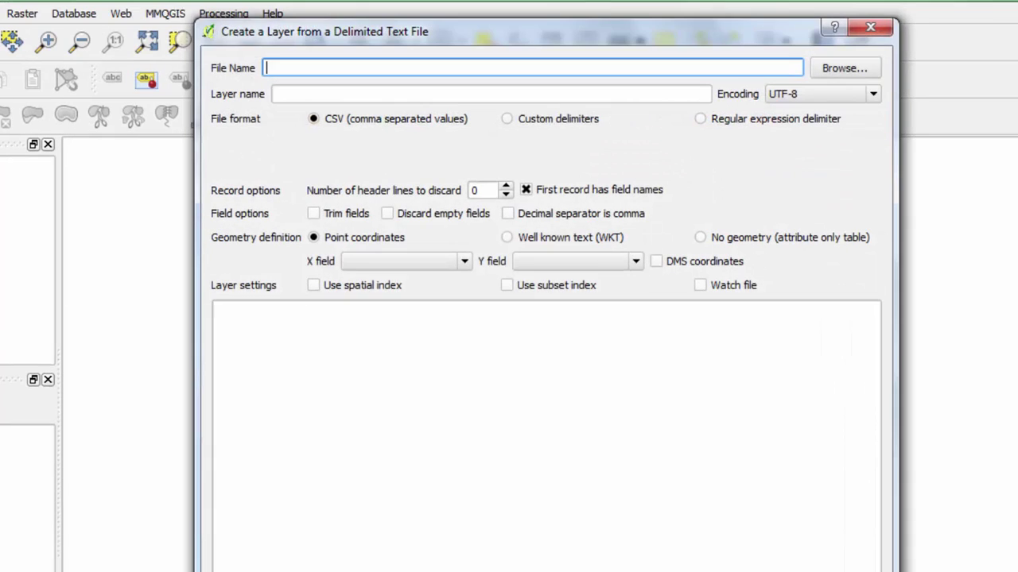
left_click(846, 68)
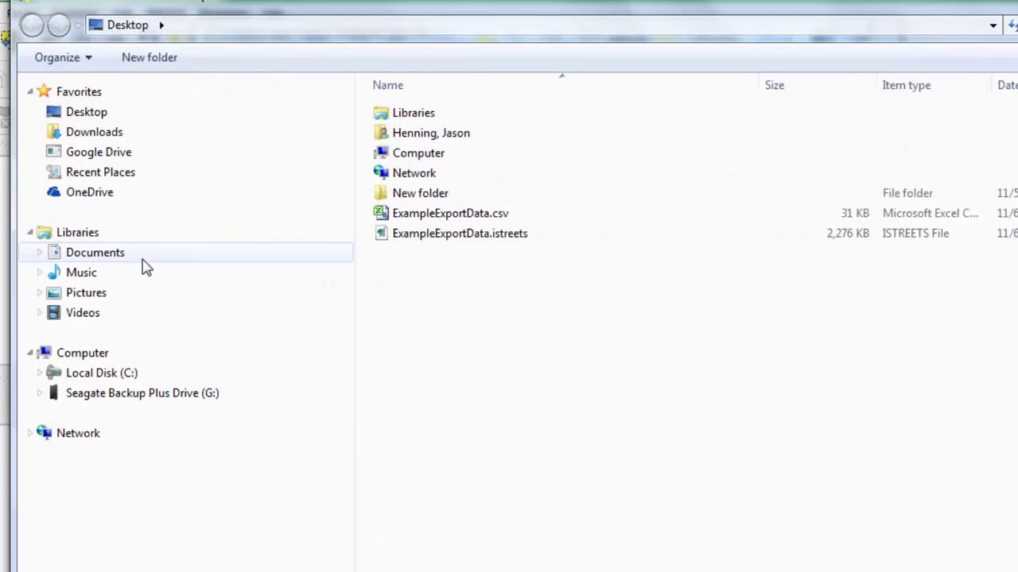
left_click(436, 217)
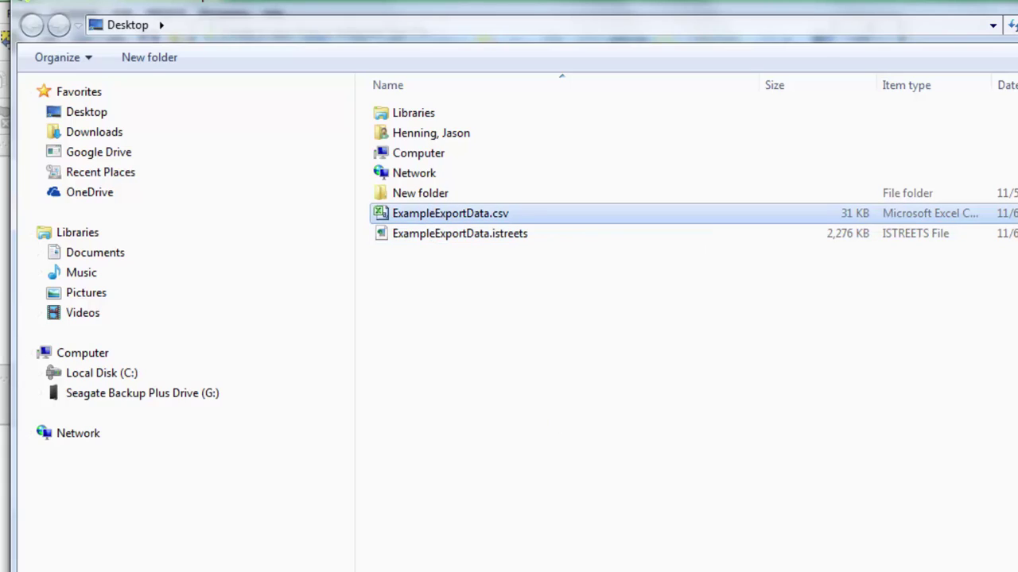
key("Return")
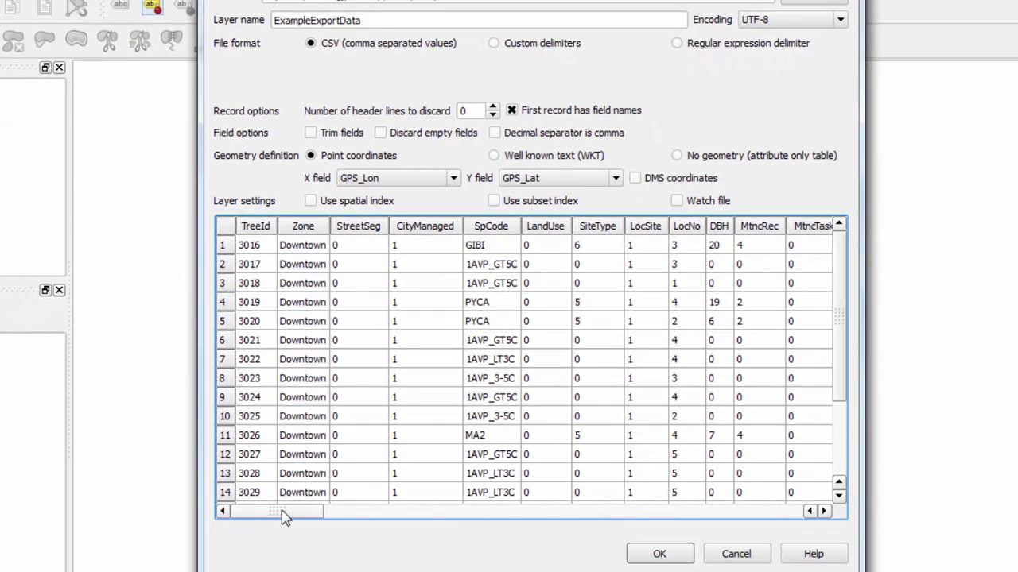
Check the GPS_Lat/GPS_Lon preview, create the layer, and close the discarded-records report
left_click_drag(284, 517, 450, 533)
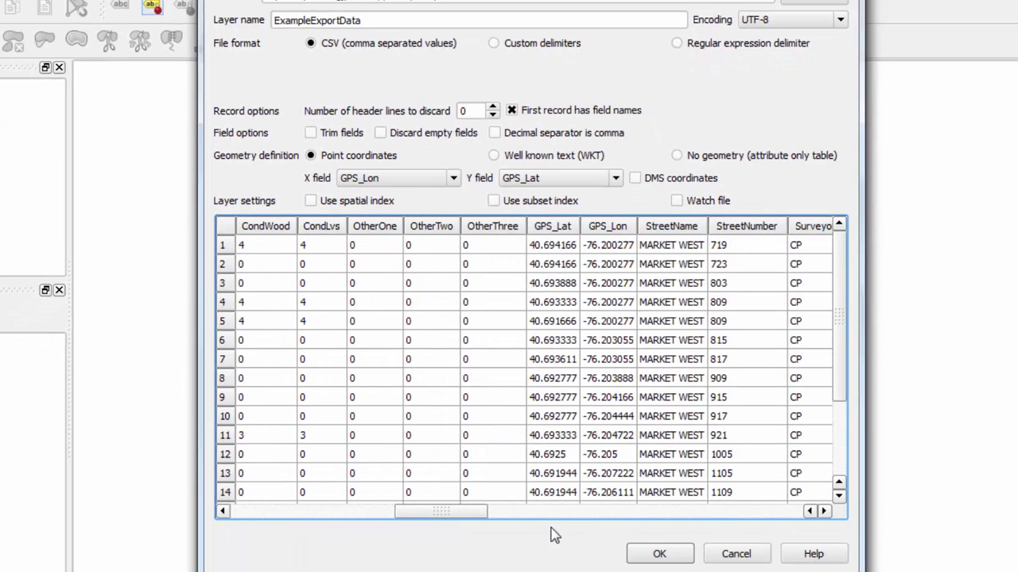
left_click(641, 555)
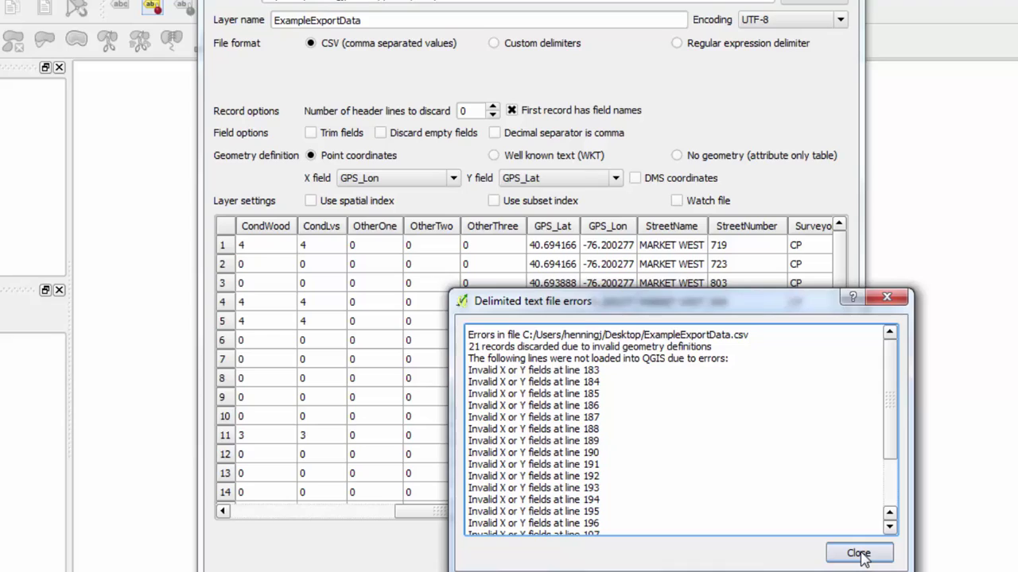
left_click(859, 554)
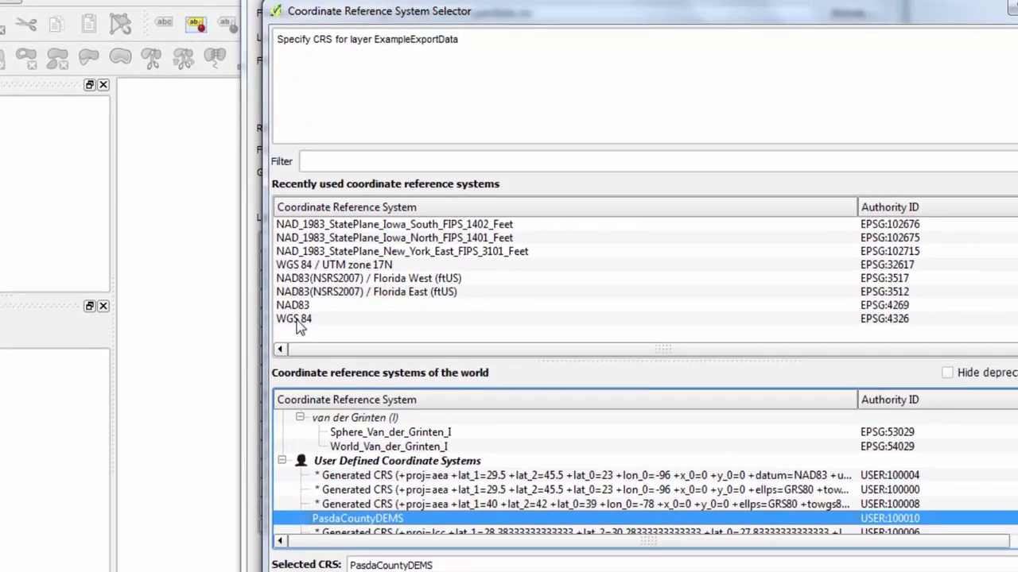
Assign WGS 84 (EPSG:4326) as the ExampleExportData layer's coordinate system
left_click(250, 271)
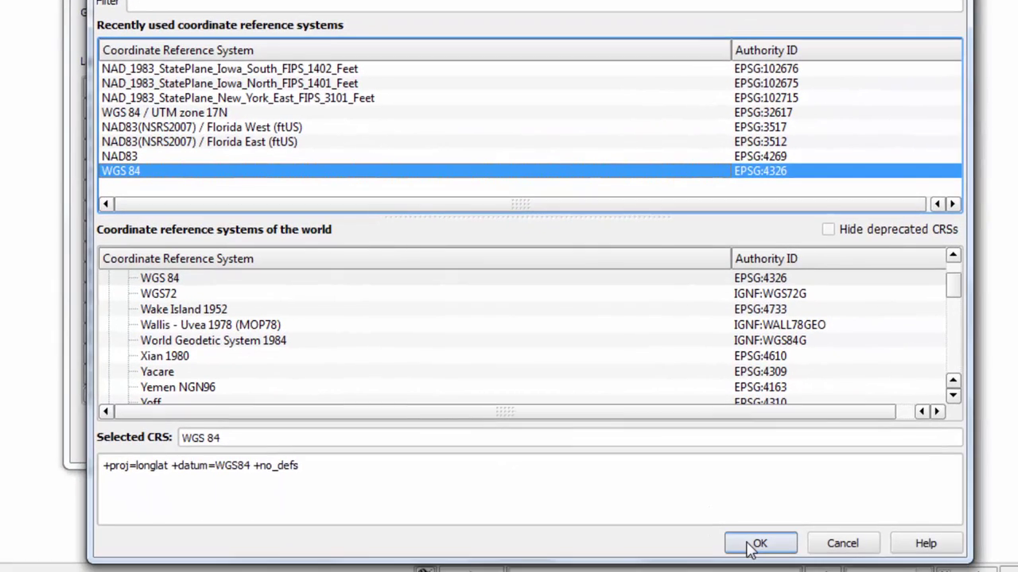
left_click(750, 547)
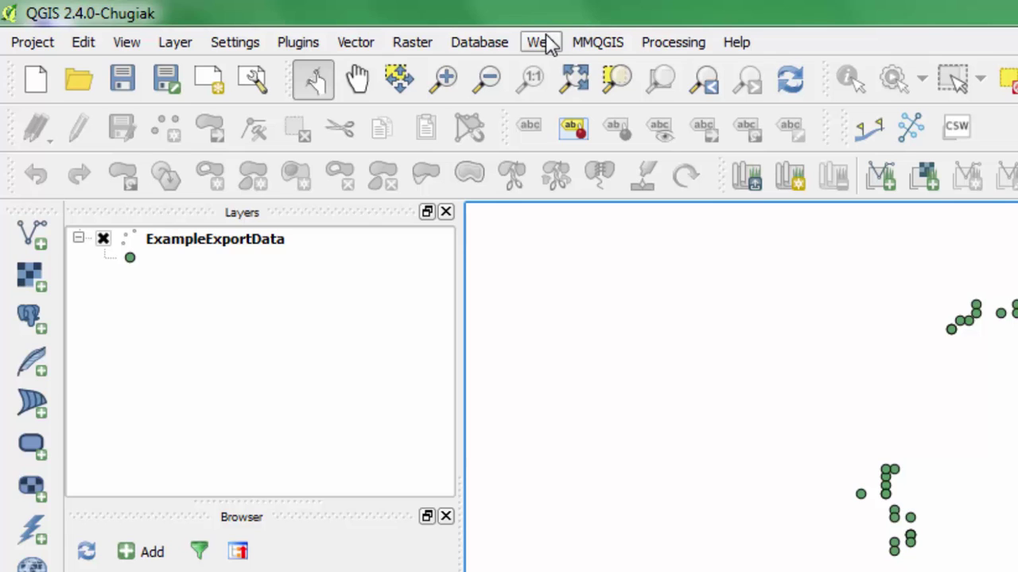
Add the Google Hybrid basemap through the OpenLayers plugin's Google Maps options
left_click(544, 41)
mouse_move(583, 115)
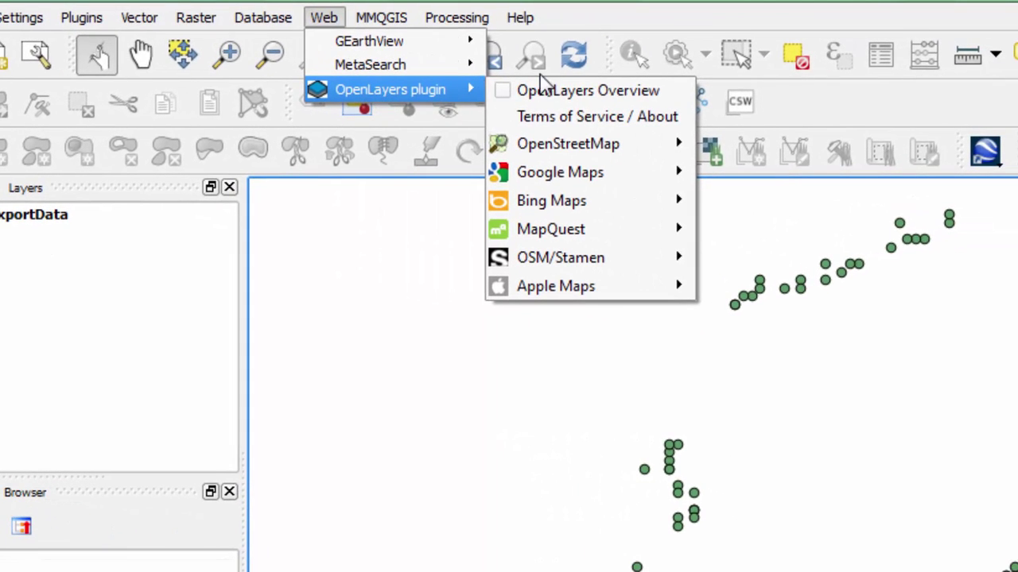
mouse_move(688, 197)
mouse_move(673, 177)
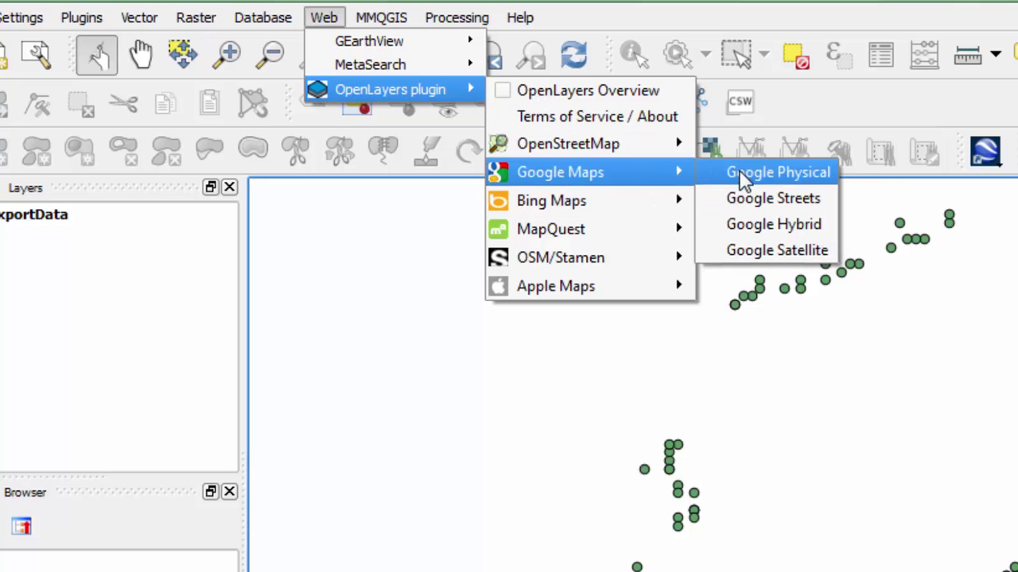
left_click(745, 226)
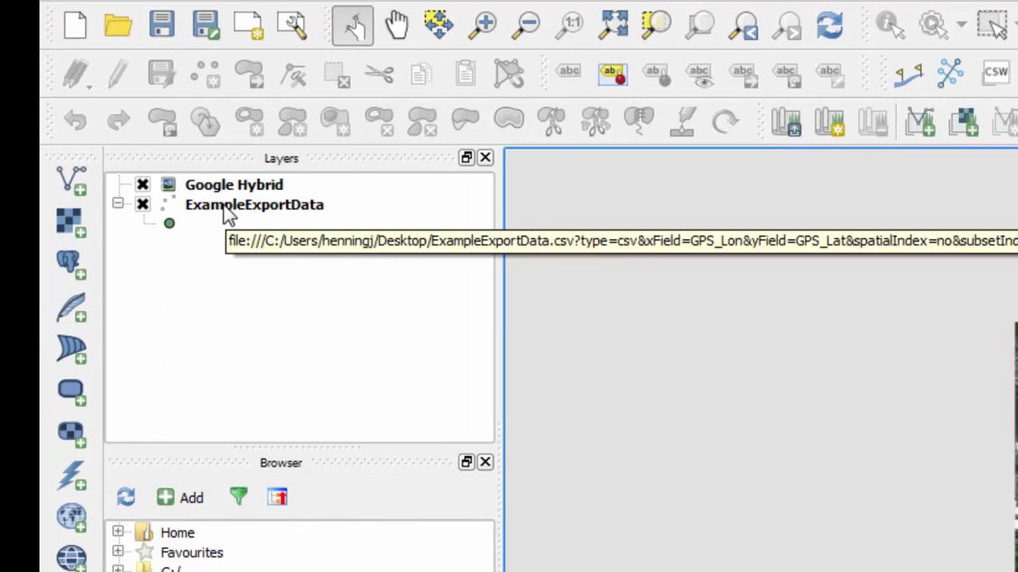
Place ExampleExportData above Google Hybrid and zoom into a small area of town
mouse_move(227, 193)
left_mouse_down()
mouse_move(238, 238)
mouse_move(221, 246)
mouse_move(229, 189)
left_mouse_up()
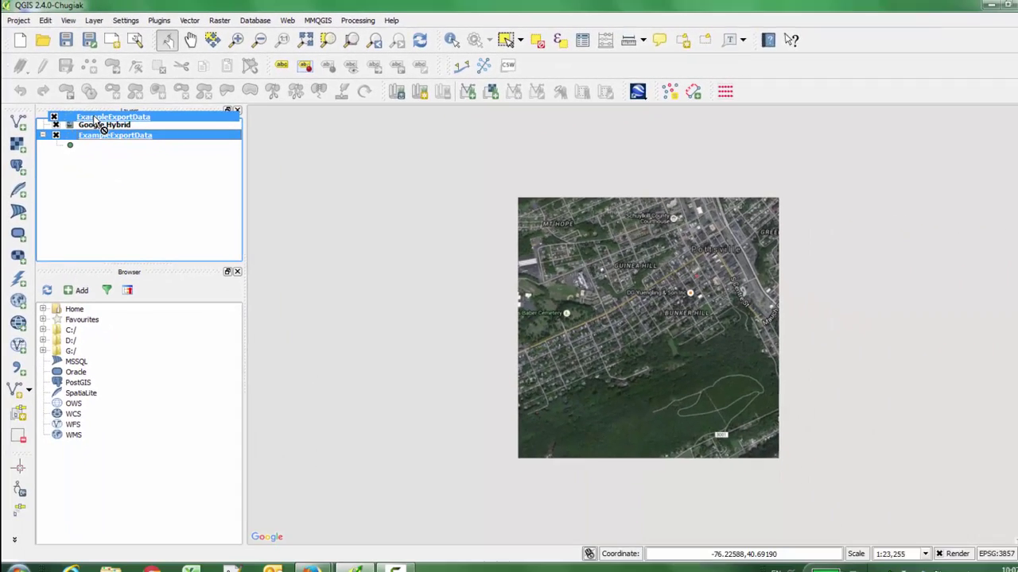
left_click_drag(93, 120, 94, 118)
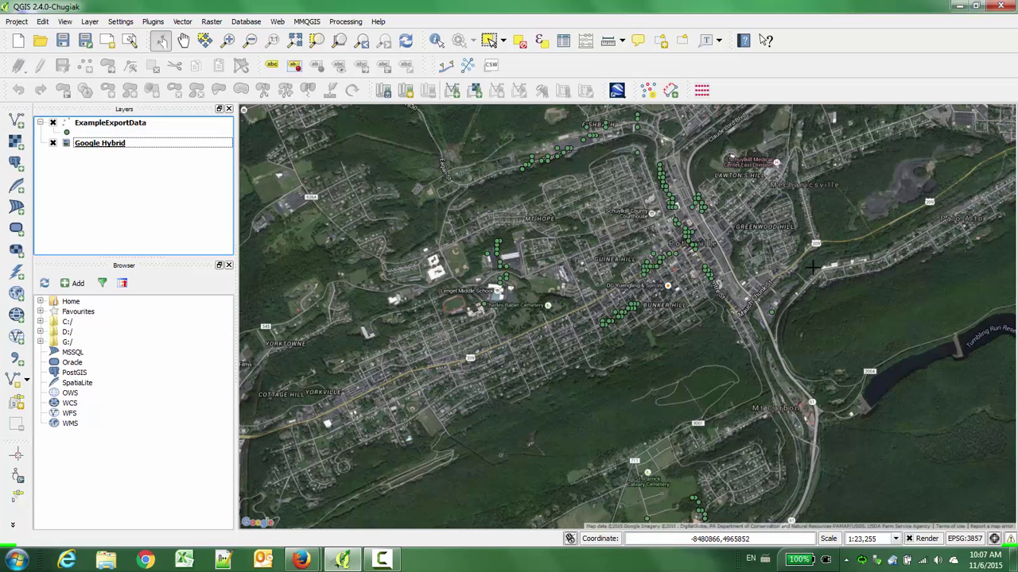
left_click(229, 40)
left_click_drag(653, 167, 721, 223)
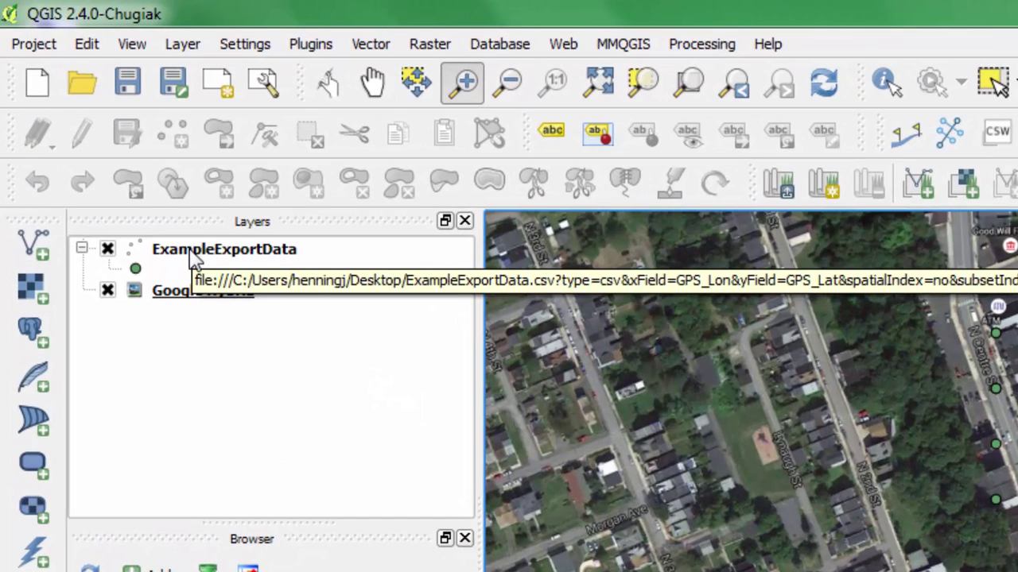
Export the ExampleExportData layer in KML format to the Desktop as i-TreeStreetsMap.kml
right_click(191, 259)
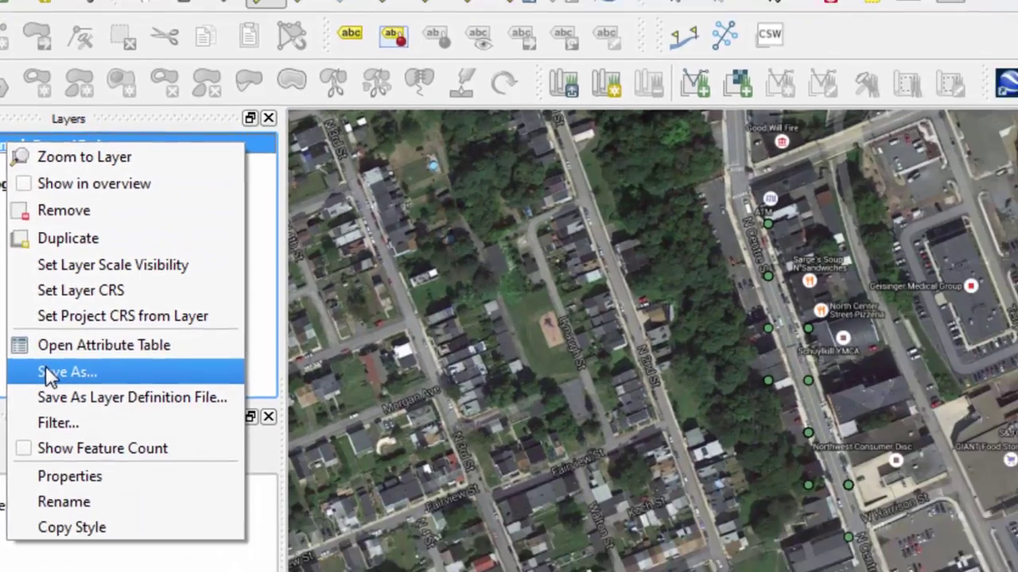
left_click(49, 374)
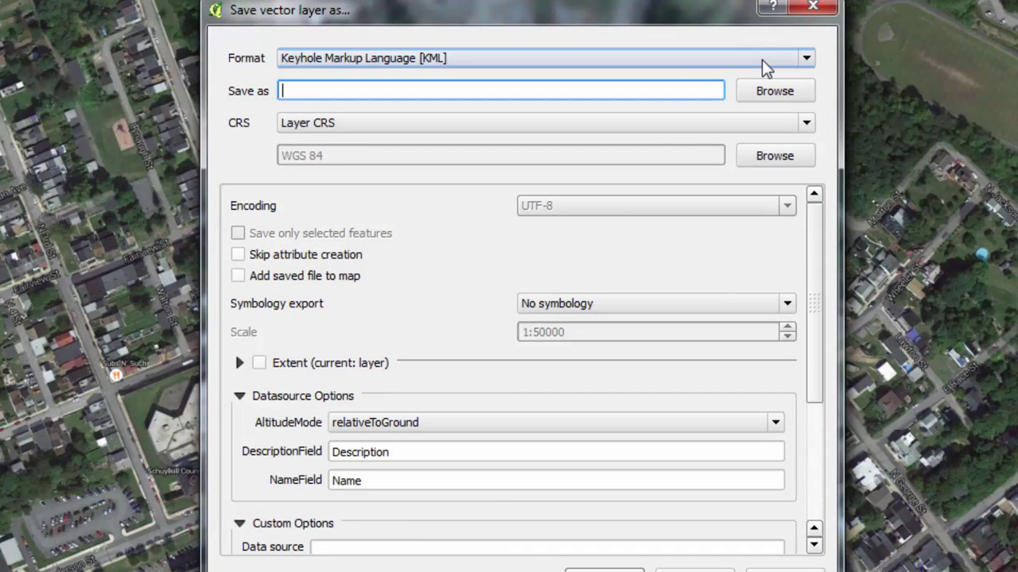
left_click(805, 62)
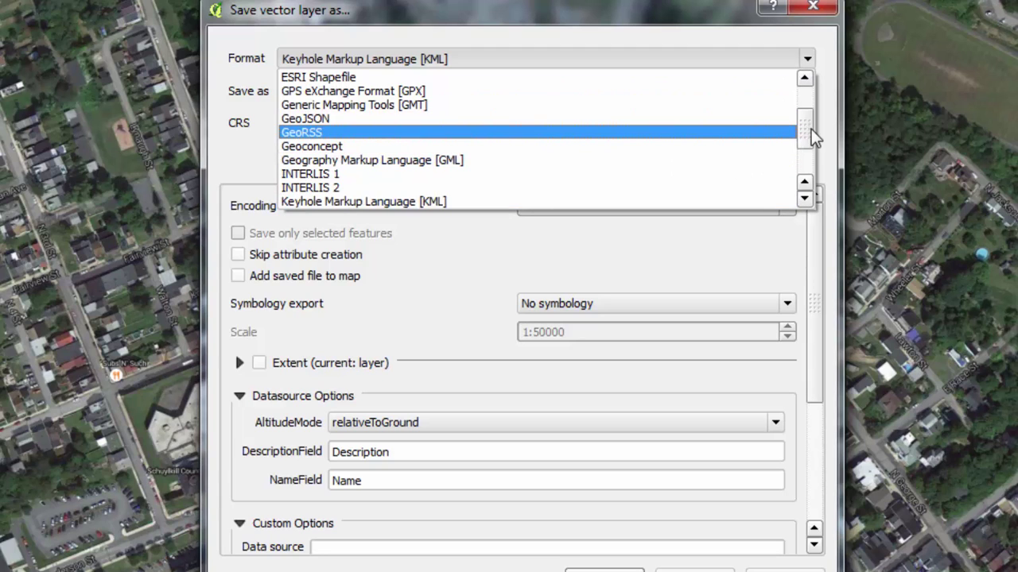
left_click_drag(804, 128, 806, 91)
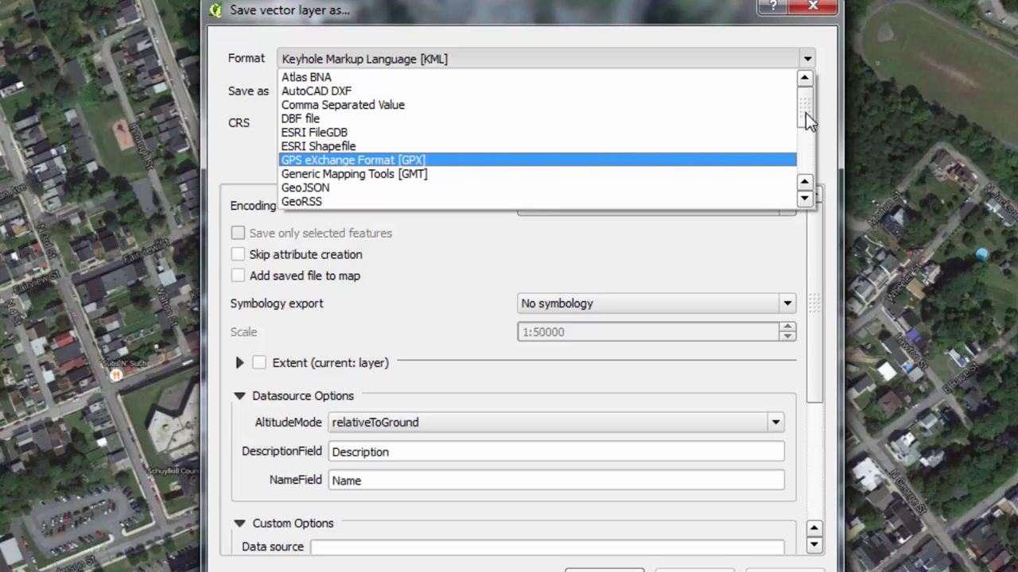
left_click_drag(806, 112, 809, 147)
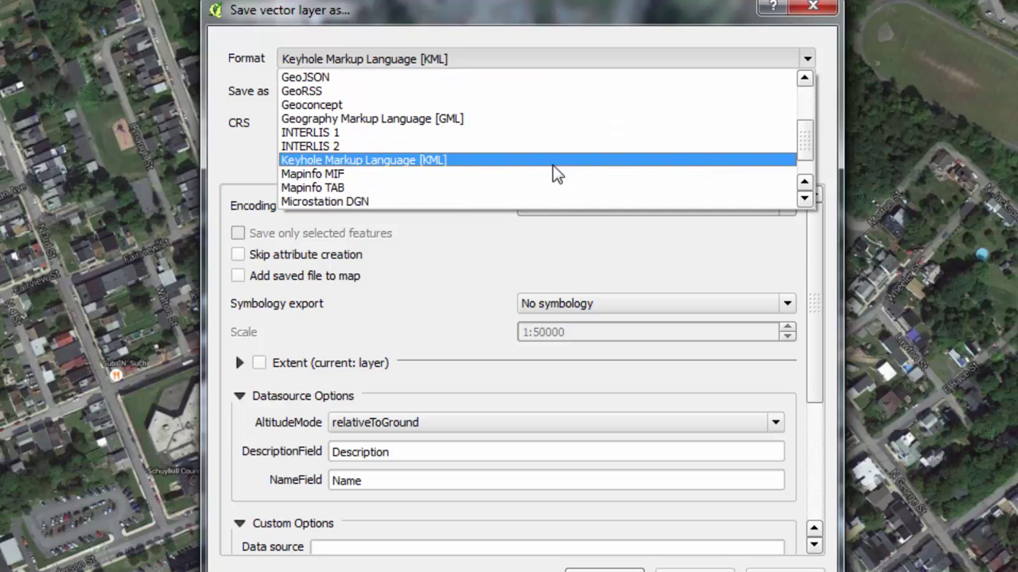
left_click(433, 164)
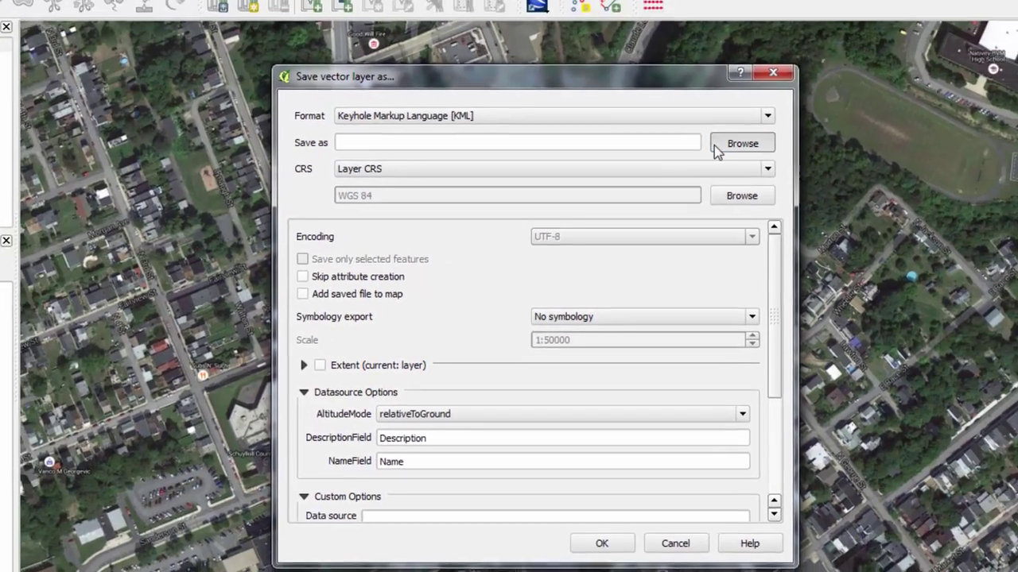
left_click(743, 99)
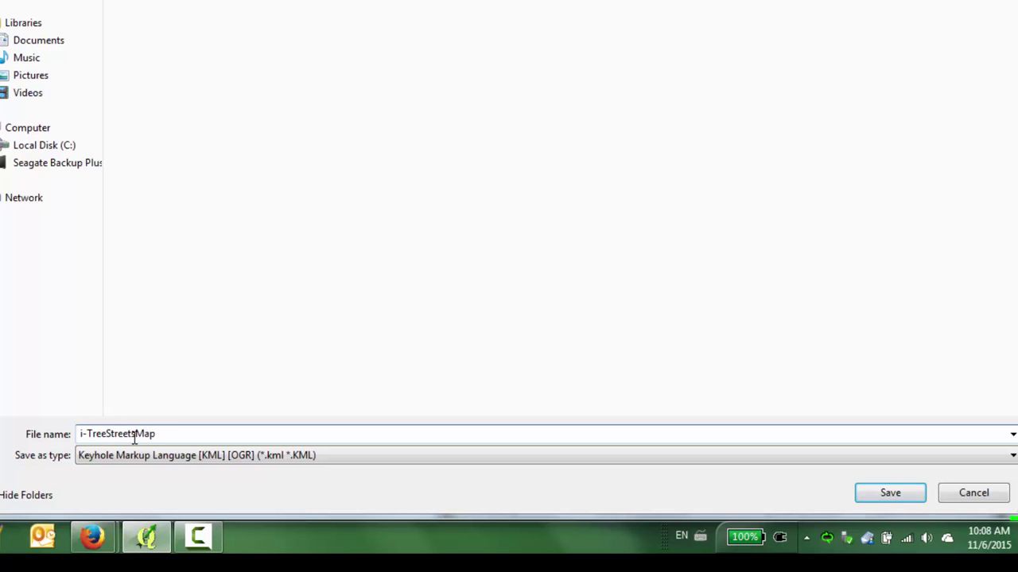
key("Return")
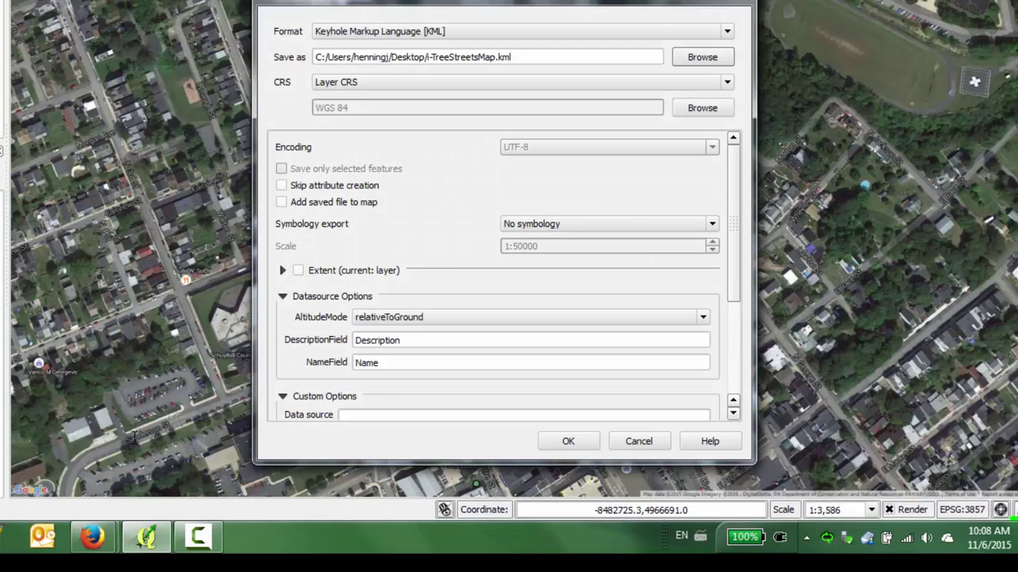
left_click(570, 440)
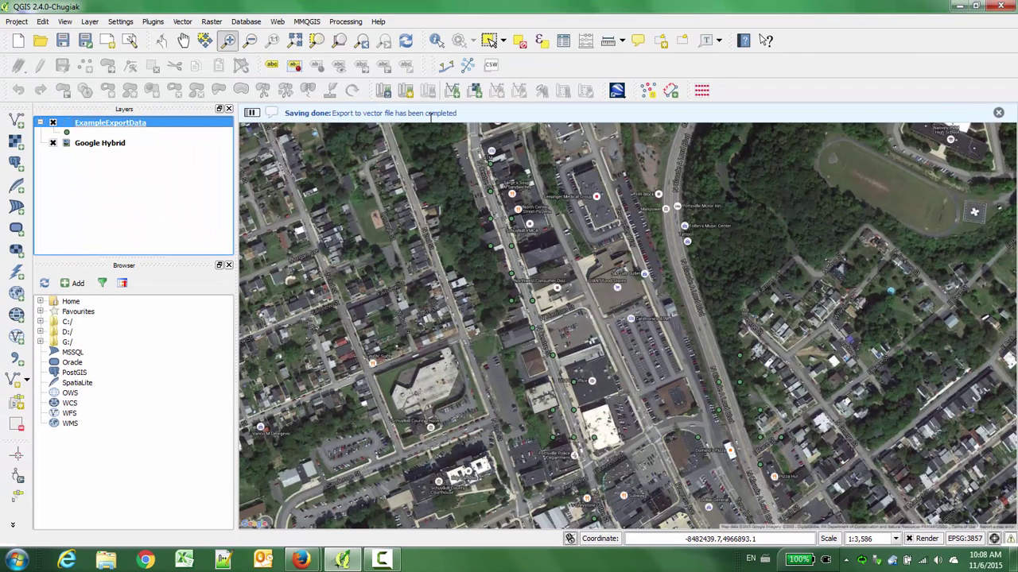
Switch from QGIS to Google Earth Pro and open i-TreeStreetsMap.kml to show the tree pins over Pottsville
left_click(960, 7)
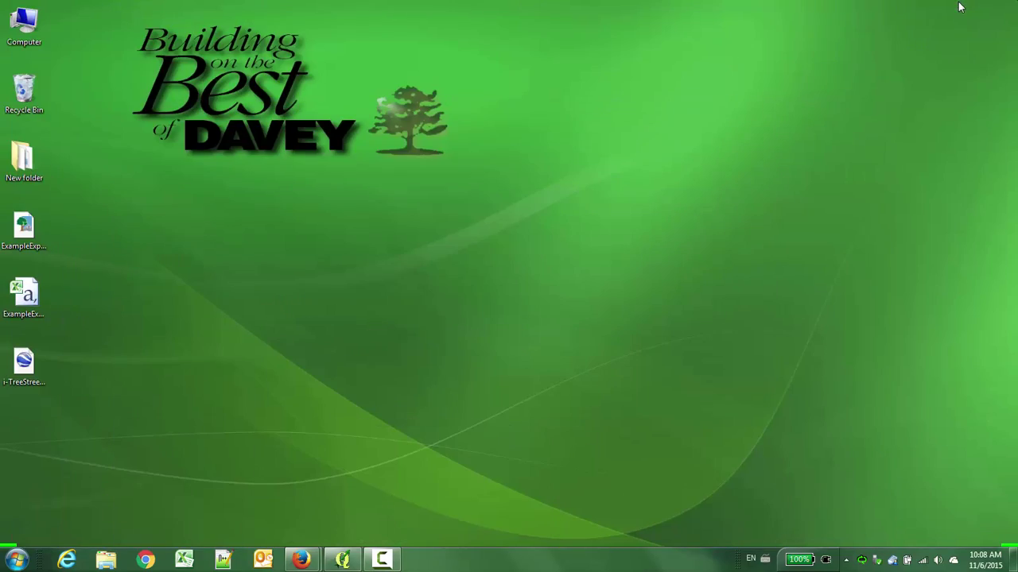
left_click(423, 560)
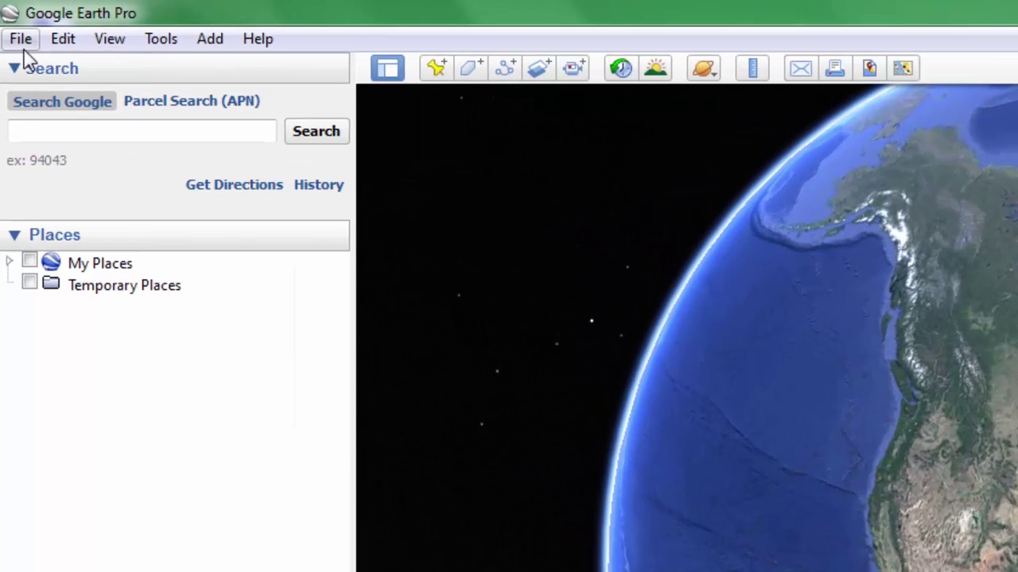
left_click(11, 20)
left_click(59, 72)
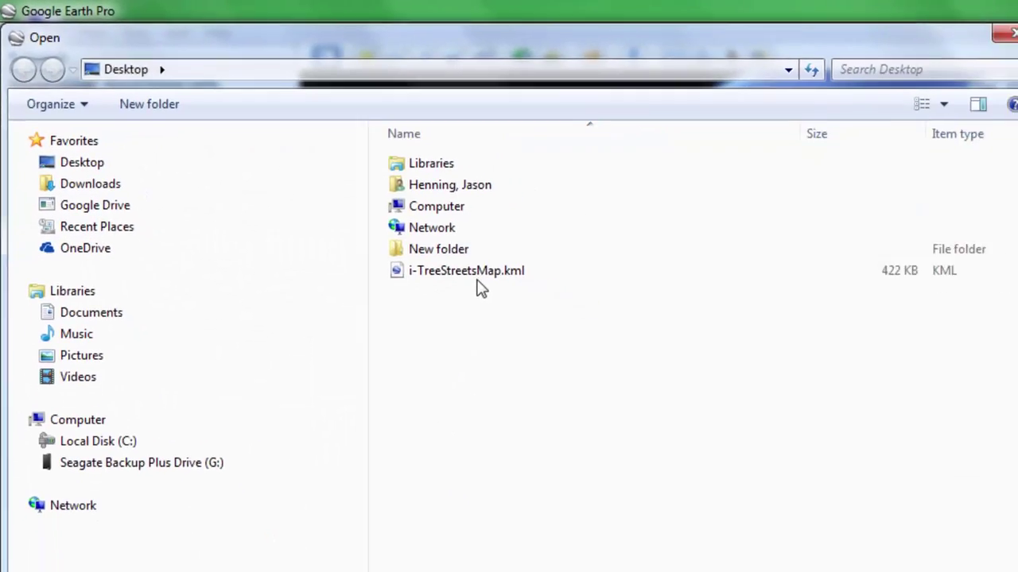
left_click(569, 337)
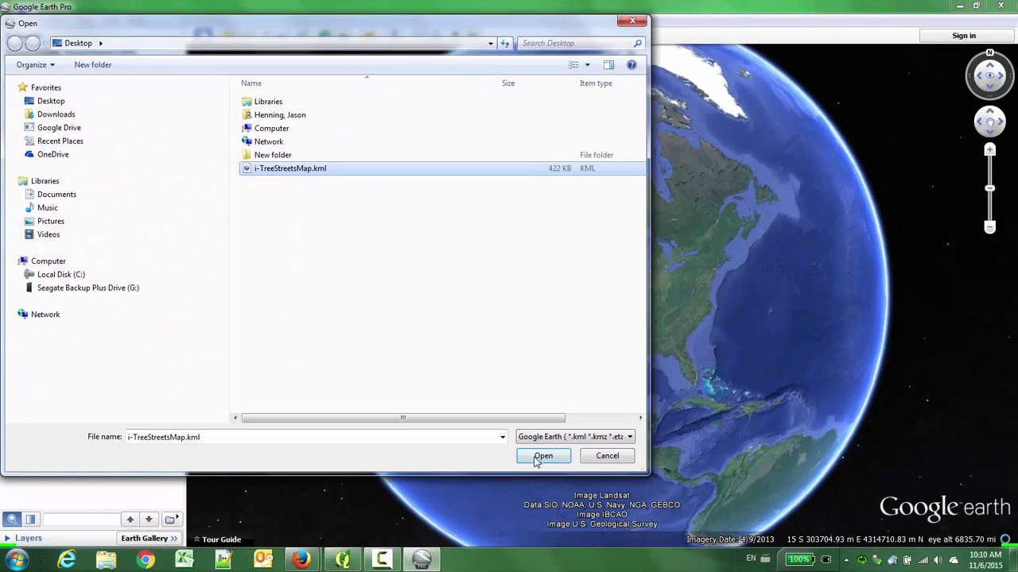
left_click(543, 456)
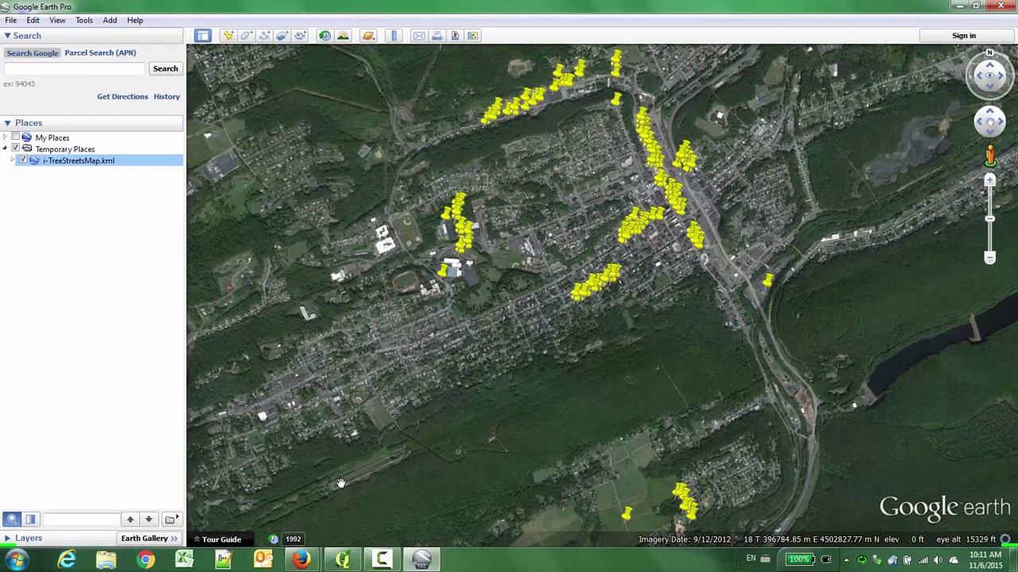
From Firefox's Google Maps tab, go to My Maps and start a new Untitled map
mouse_move(300, 561)
left_click(368, 483)
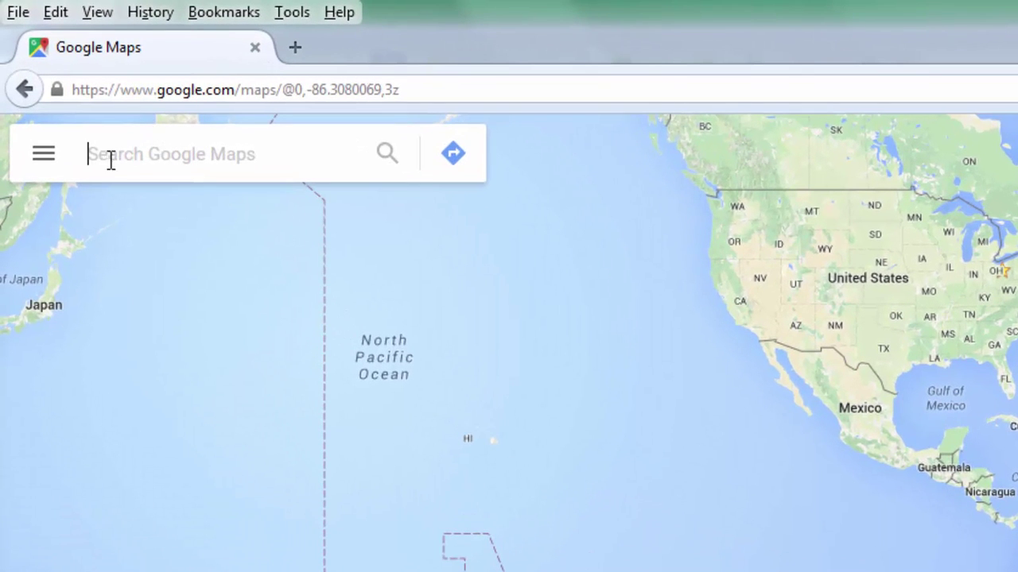
left_click(39, 159)
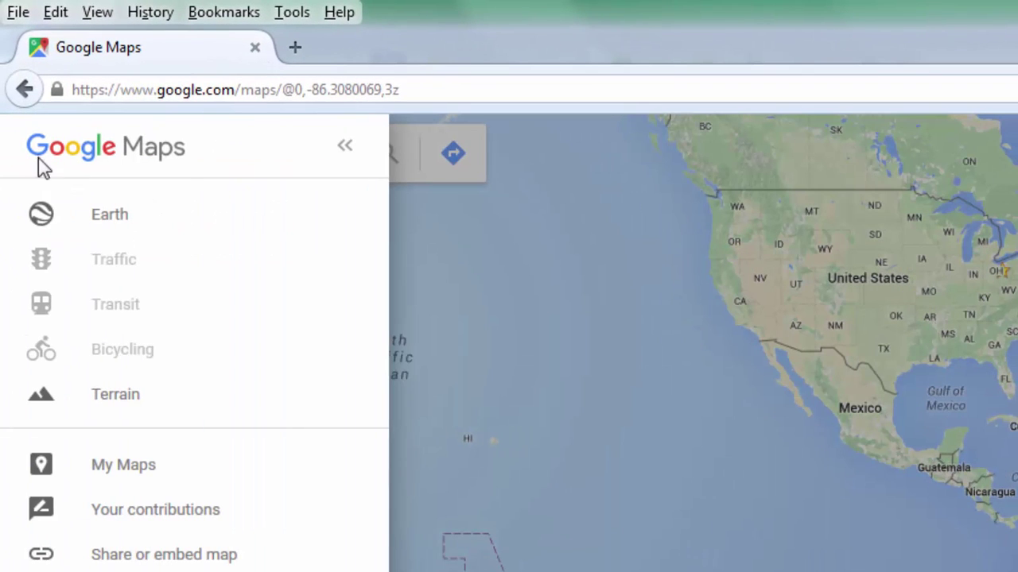
left_click(126, 468)
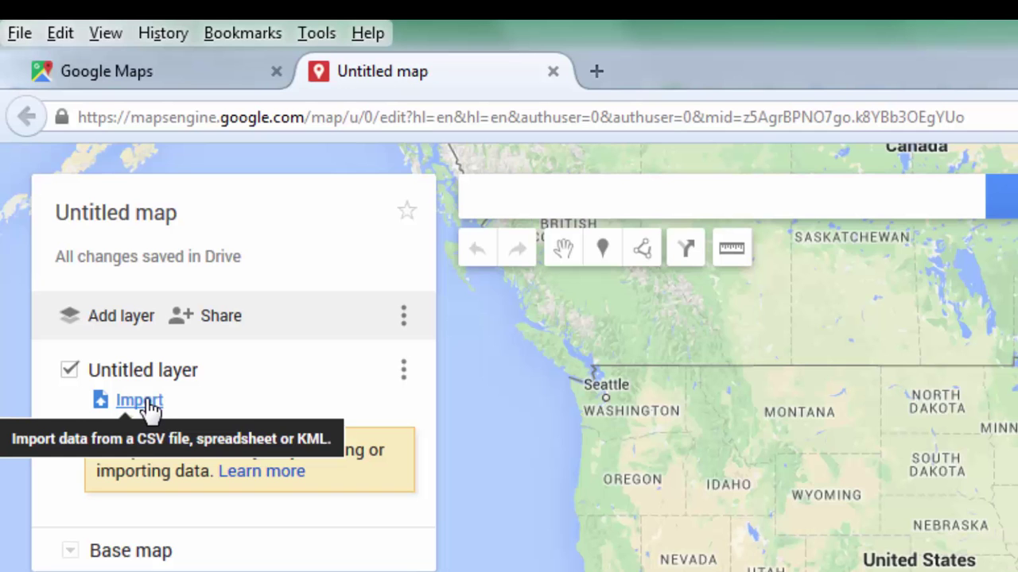
Import i-TreeStreetsMap.kml from the computer into the map's Untitled layer
left_click(148, 403)
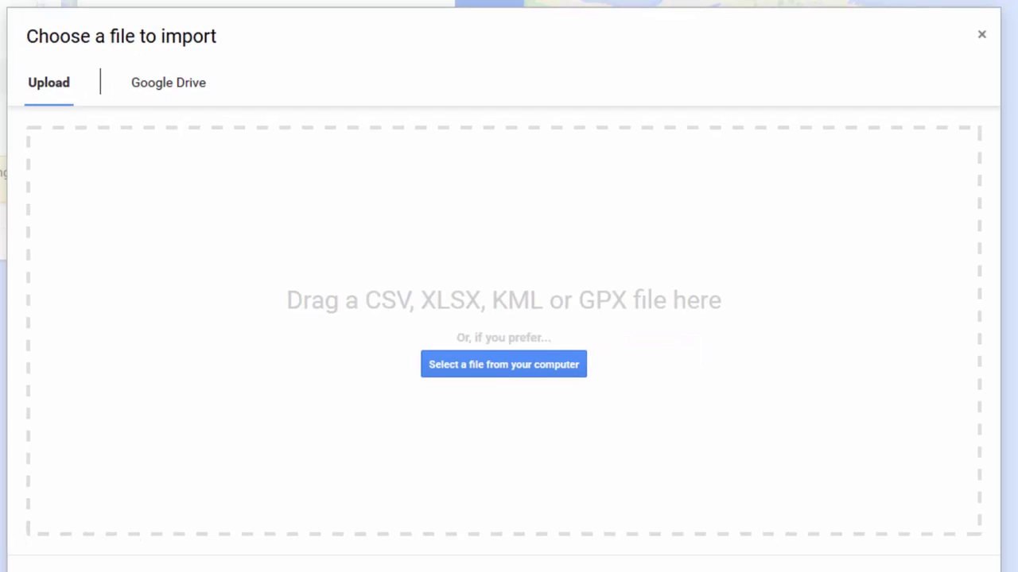
left_click(465, 370)
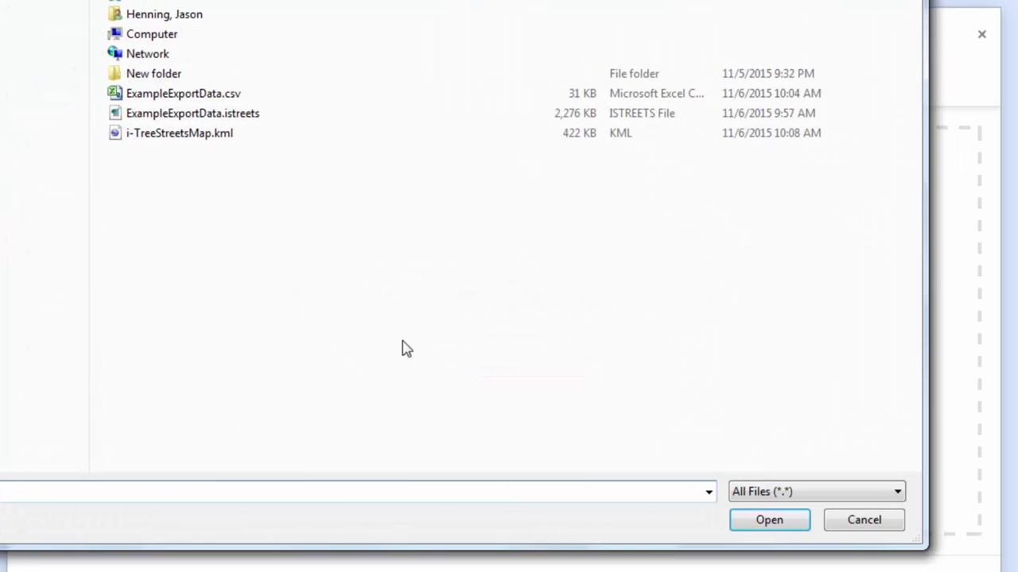
left_click(193, 136)
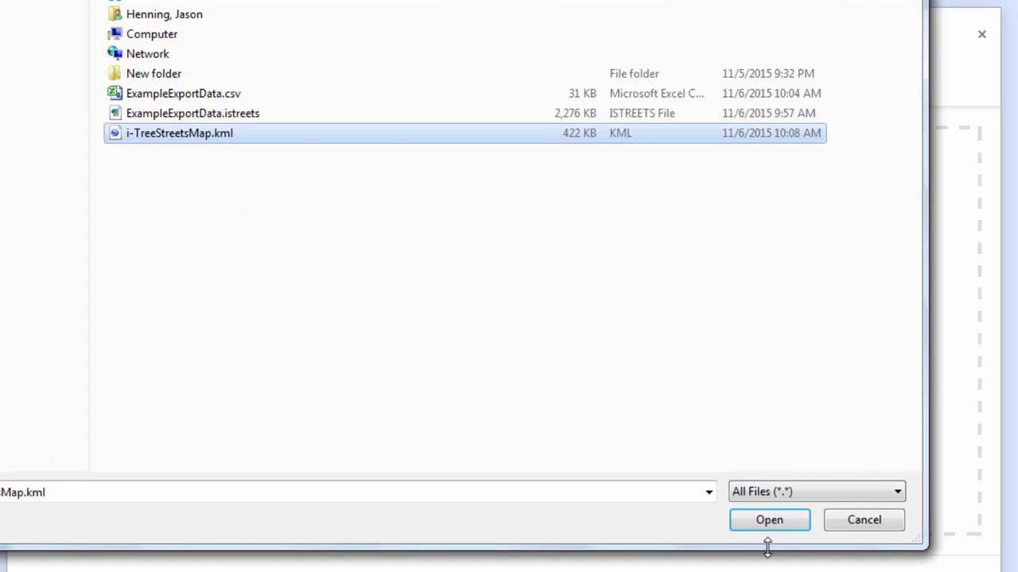
left_click(762, 525)
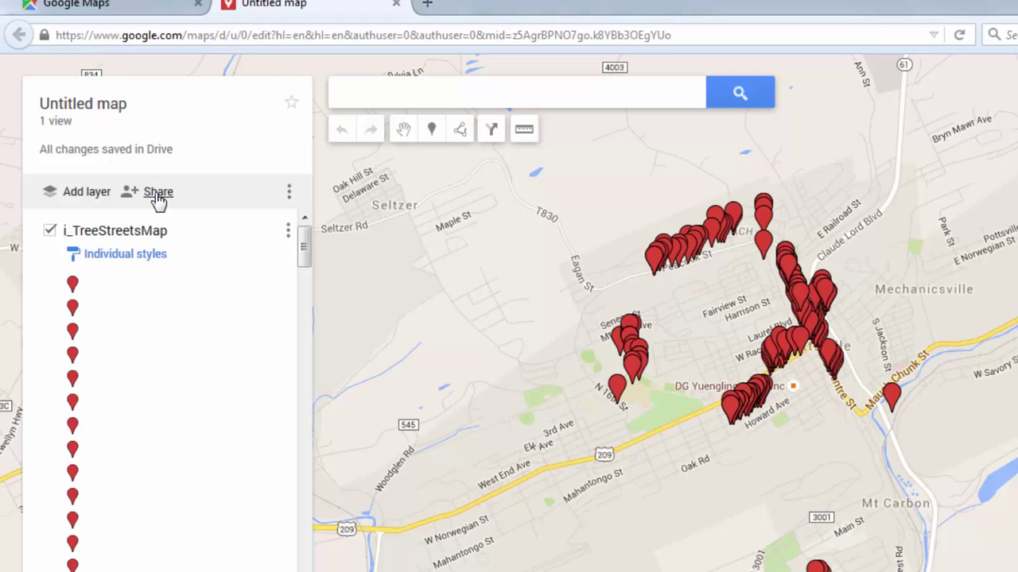
left_click(731, 407)
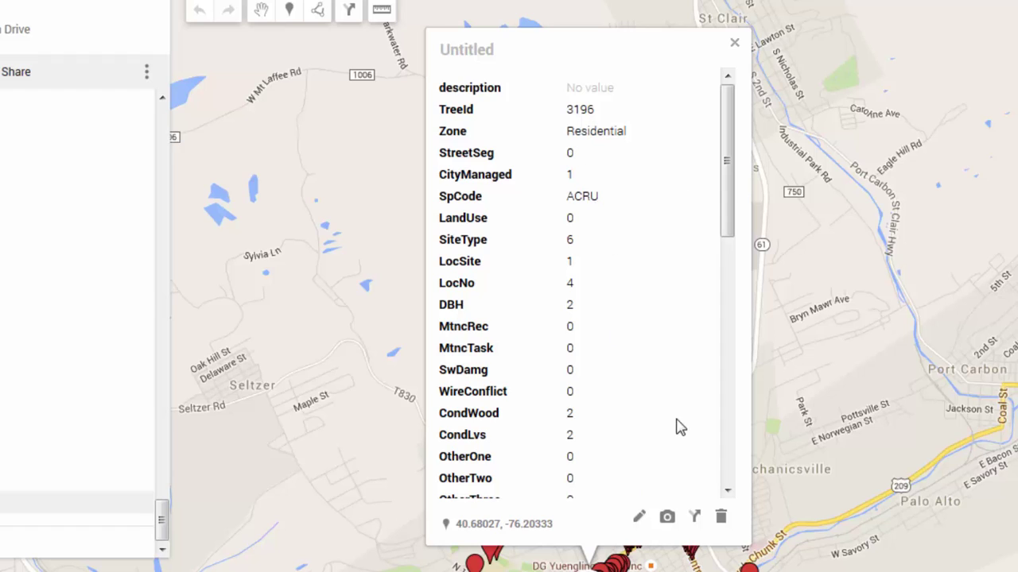
left_click(734, 45)
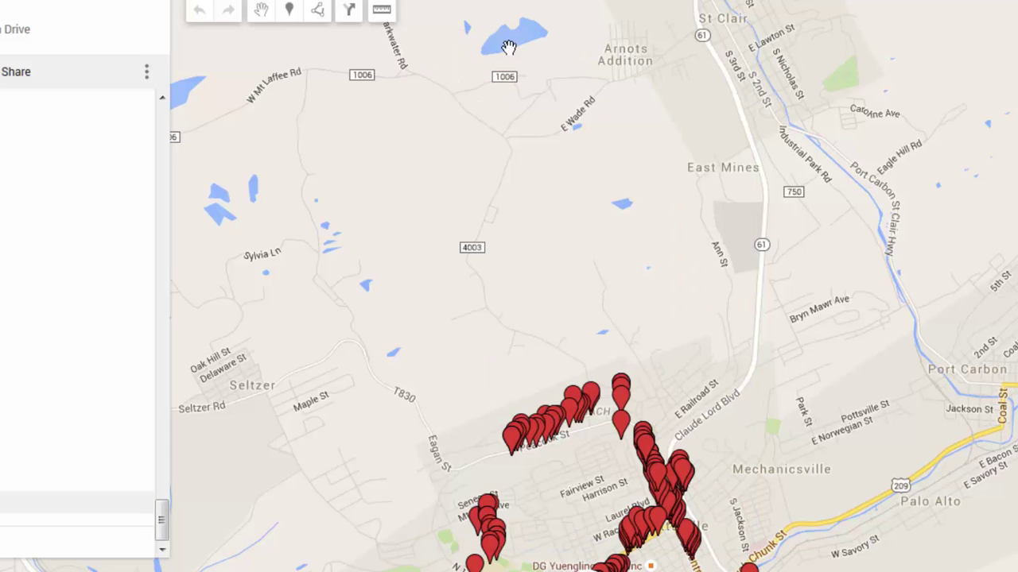